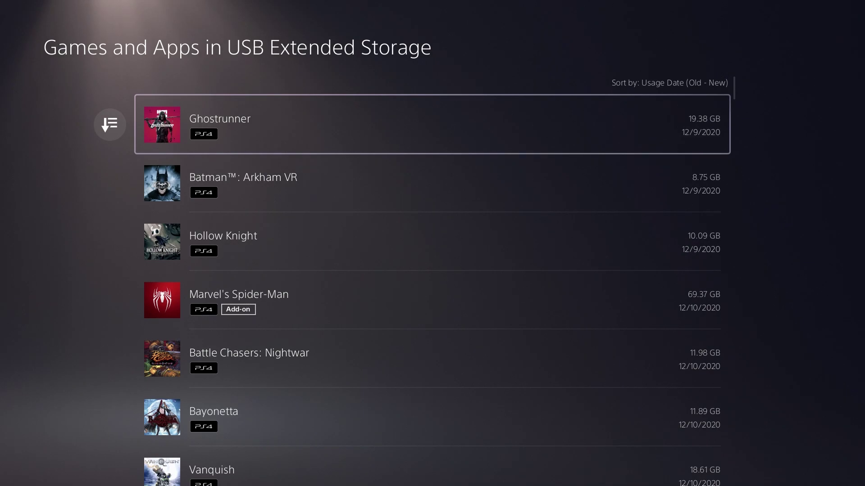
- Look through the list of games and apps stored in USB extended storage
key("Down")
key("Down")
key("Down")
key("Down")
key("Down")
key("Down")
key("Down")
key("Down")
key("Down")
key("Down")
key("Down")
key("Down")
key("Down")
key("Down")
key("Down")
key("Down")
key("Down")
key("Down")
key("Down")
key("Down")
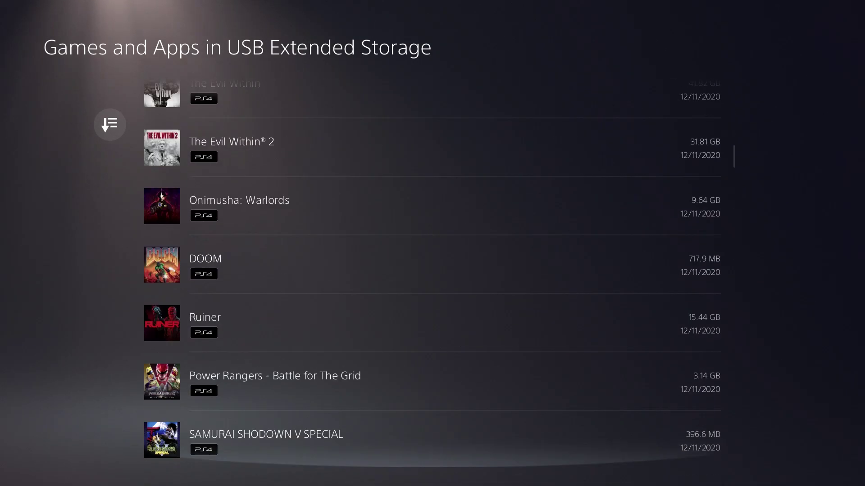
key("Down")
key("Down")
key("Down")
key("Down")
key("Down")
key("Down")
key("Down")
key("Down")
key("Down")
key("Down")
key("Down")
key("Down")
key("Down")
key("Down")
key("Down")
key("Down")
key("Down")
key("Down")
key("Down")
key("Down")
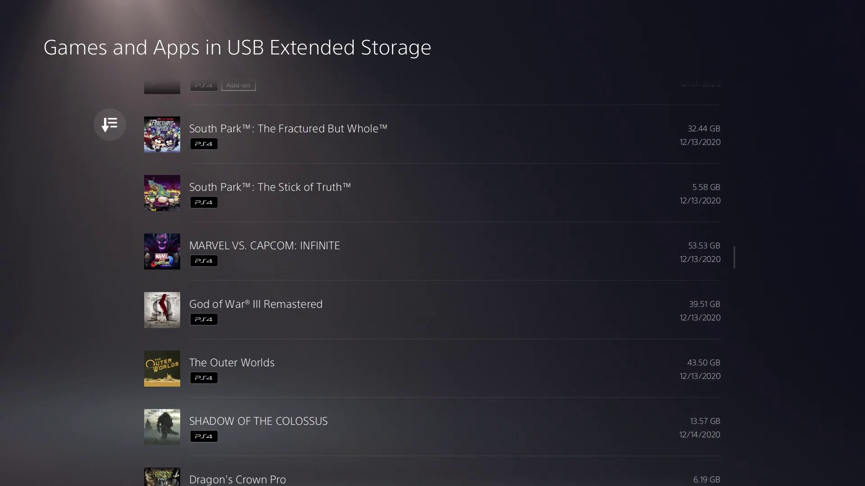
key("Down")
key("Down")
key("Down")
key("Down")
key("Down")
key("Down")
key("Down")
key("Down")
key("Down")
key("Down")
key("Down")
key("Down")
key("Down")
key("Down")
key("Down")
key("Down")
key("Down")
key("Down")
key("Down")
key("Down")
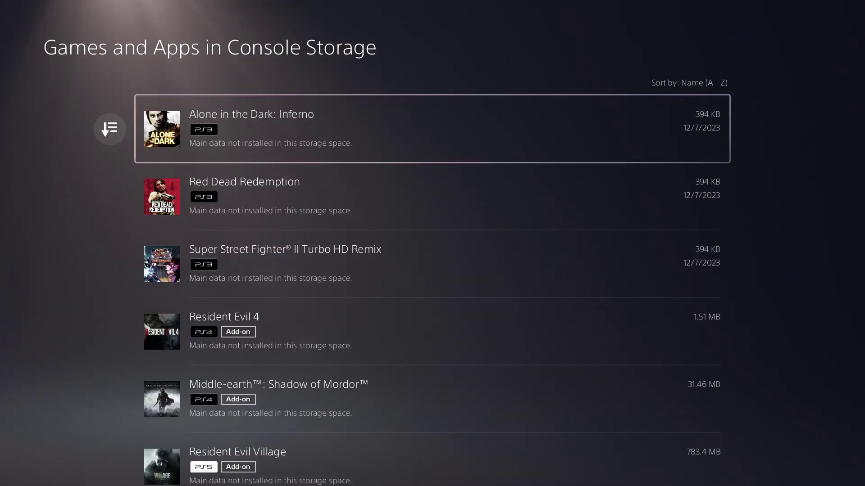
- Open the selection of items to move for the games and apps in console storage
key("Down")
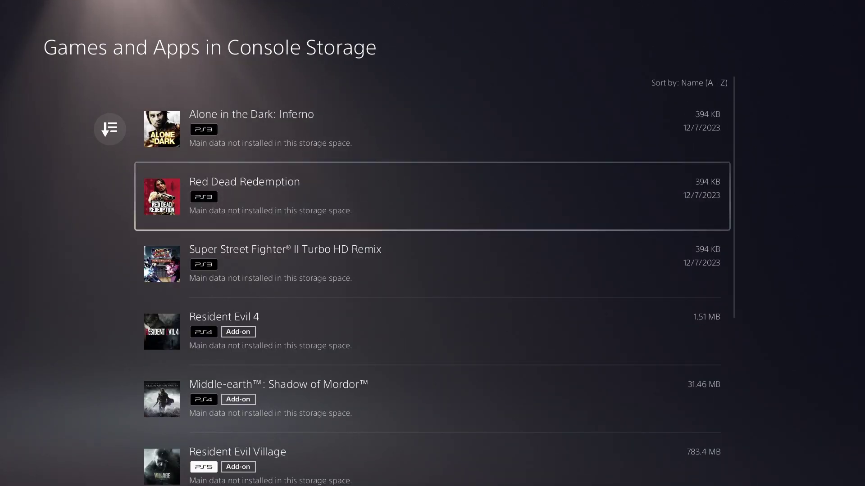
key("Down")
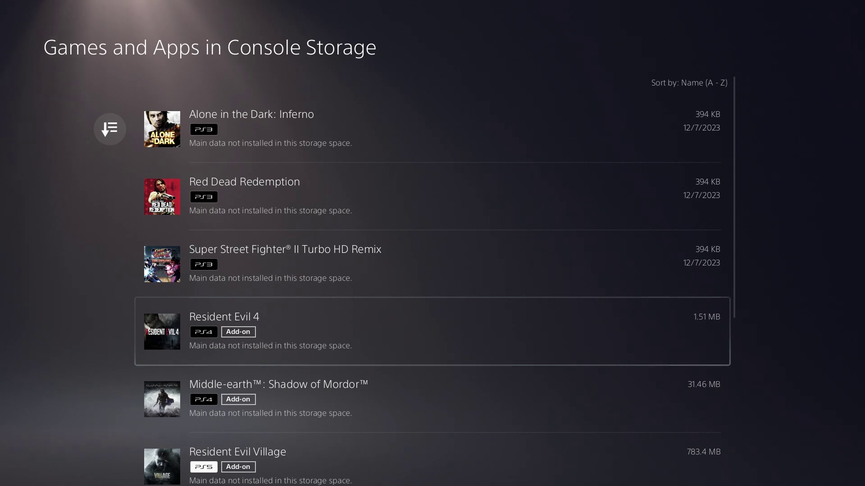
key("Menu")
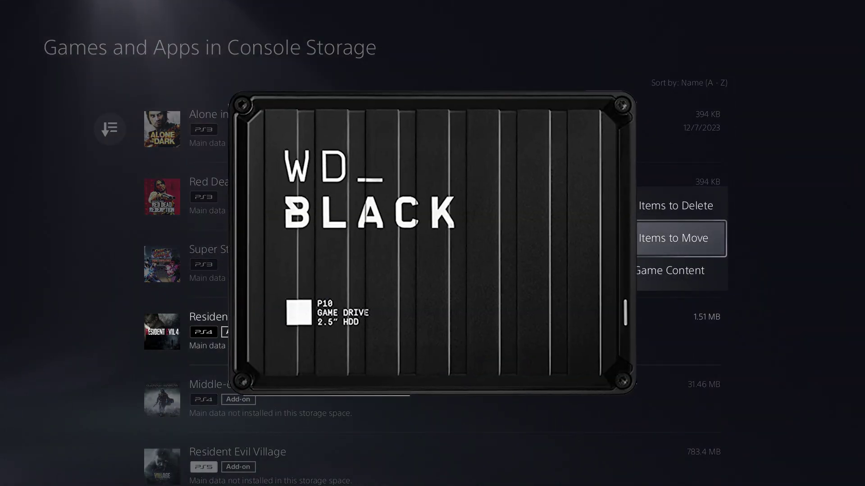
key("Return")
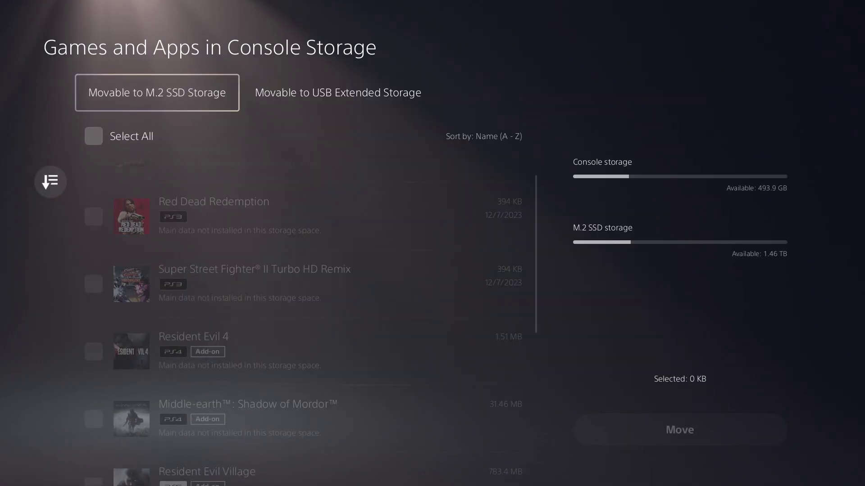
key("Up")
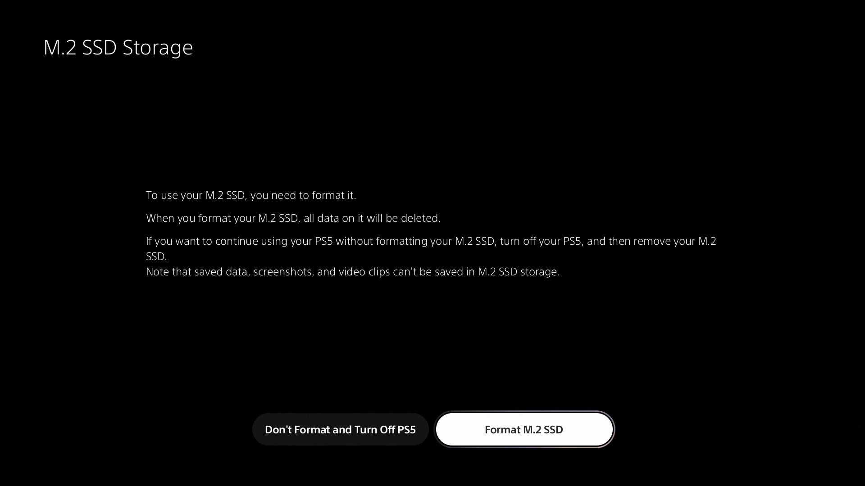
- Format the M.2 SSD and acknowledge its read speed result
key("Return")
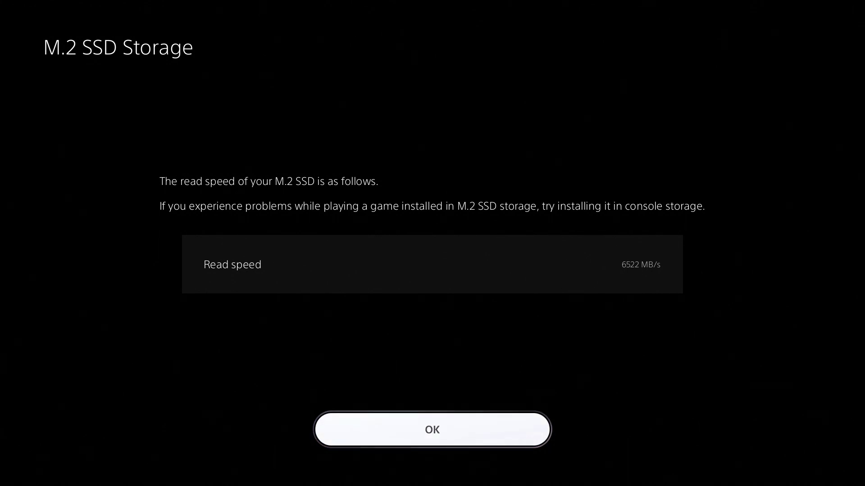
key("Return")
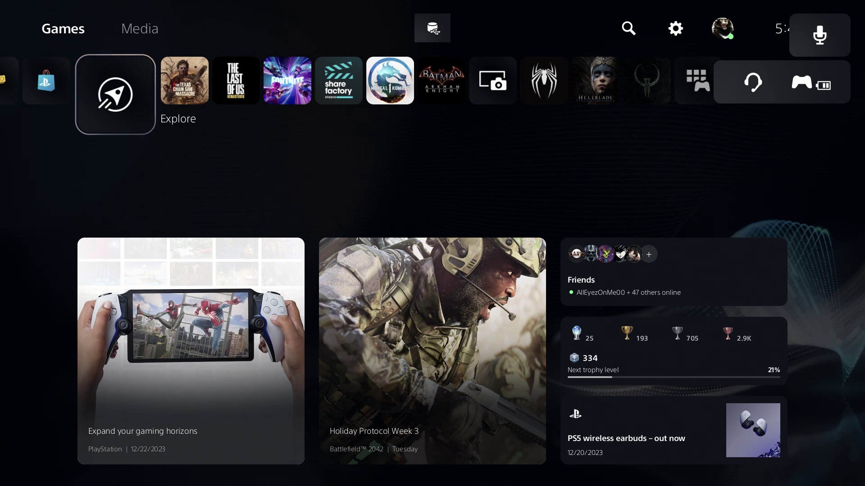
- Open the Storage settings from the home screen
key("Up")
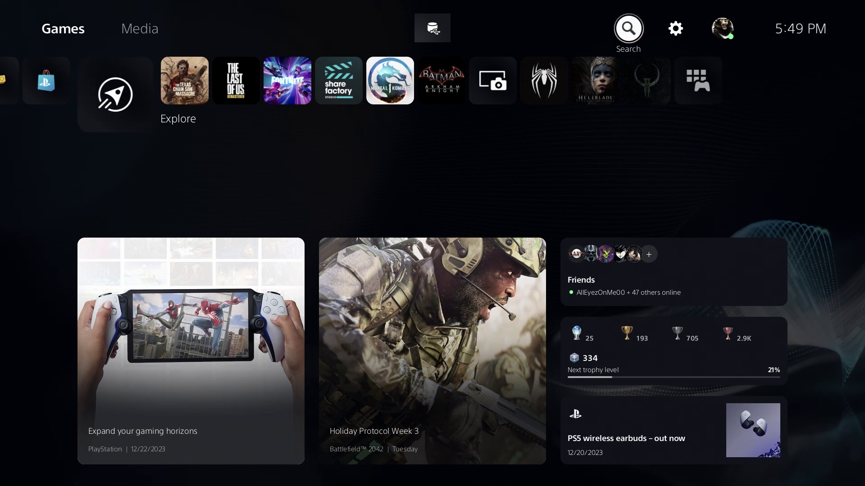
key("Right")
key("Return")
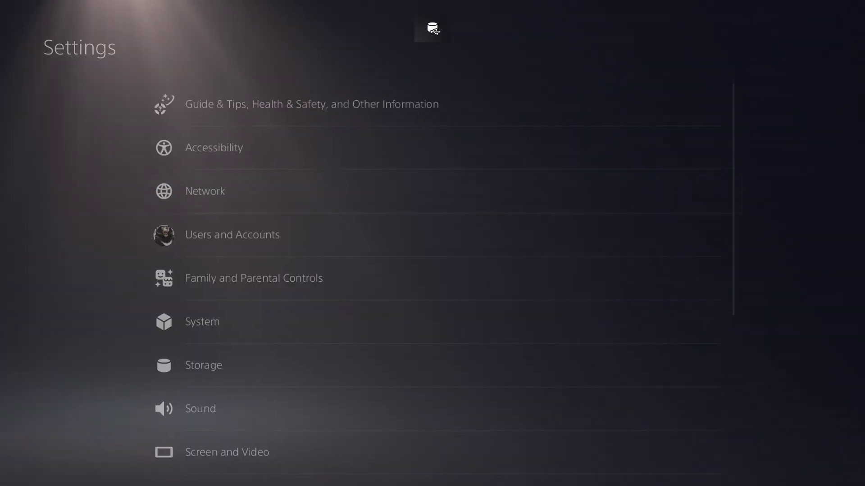
key("Down")
key("Down")
key("Down")
key("Down")
key("Return")
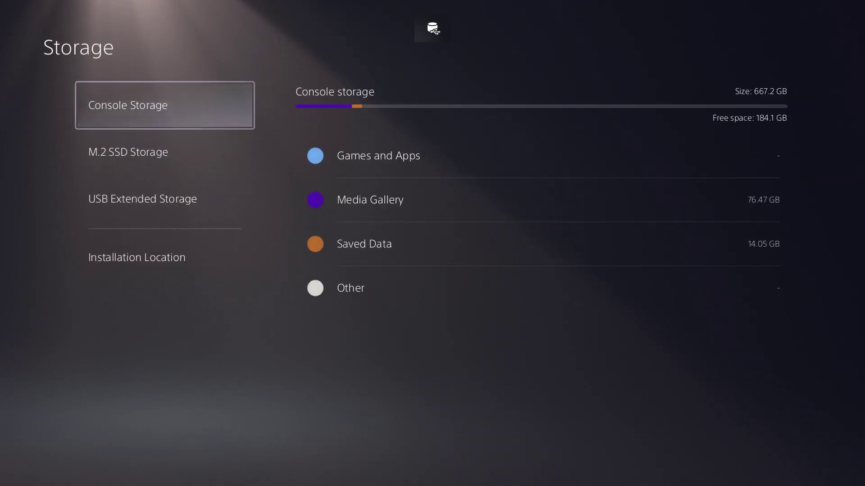
- Check the space usage of the M.2 SSD and console storage, and return to the home screen
key("Down")
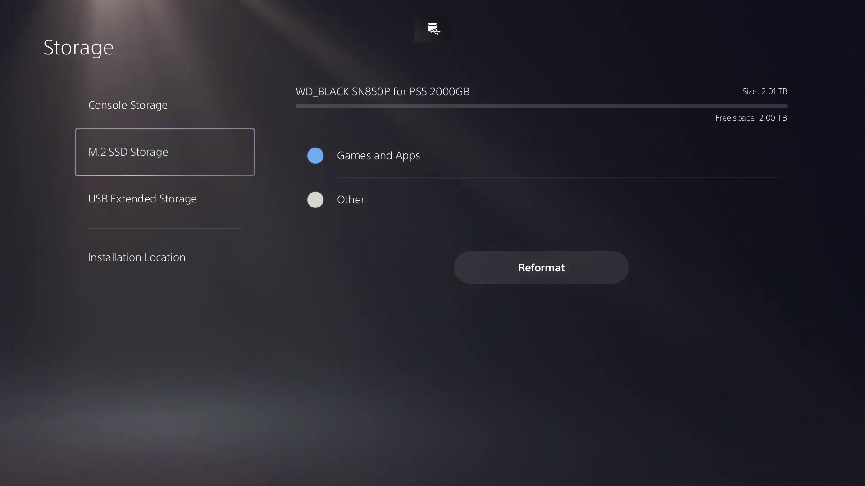
key("Up")
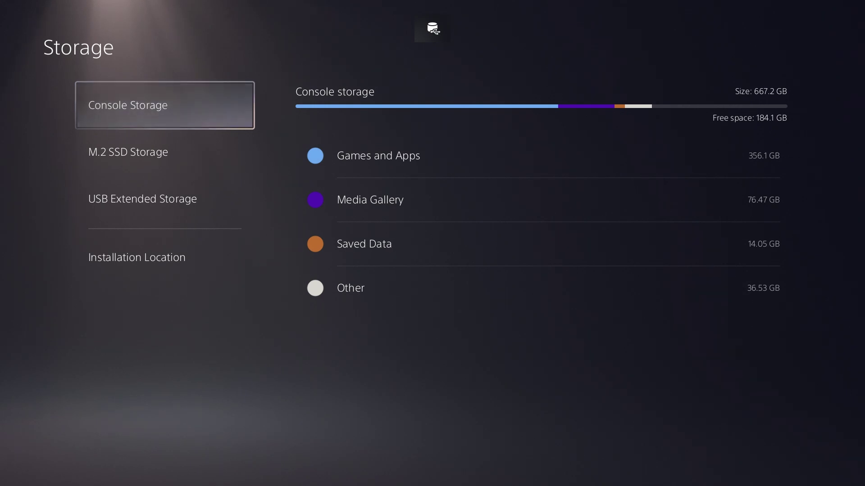
key("Escape")
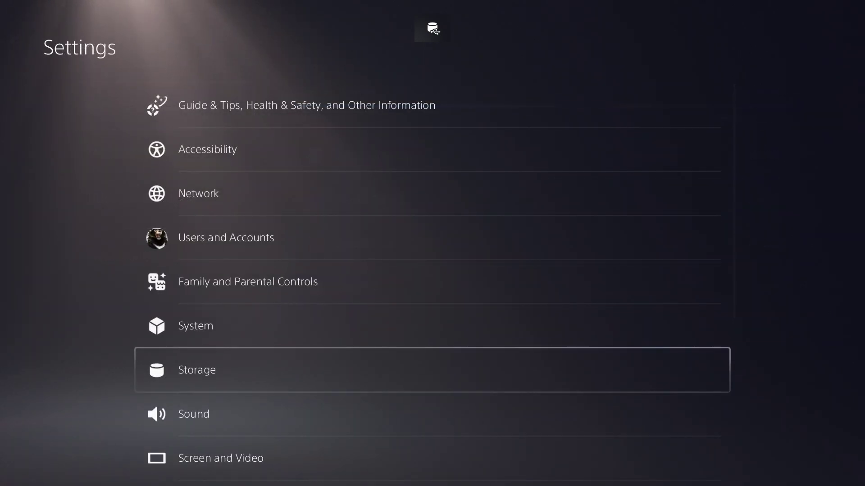
key("Escape")
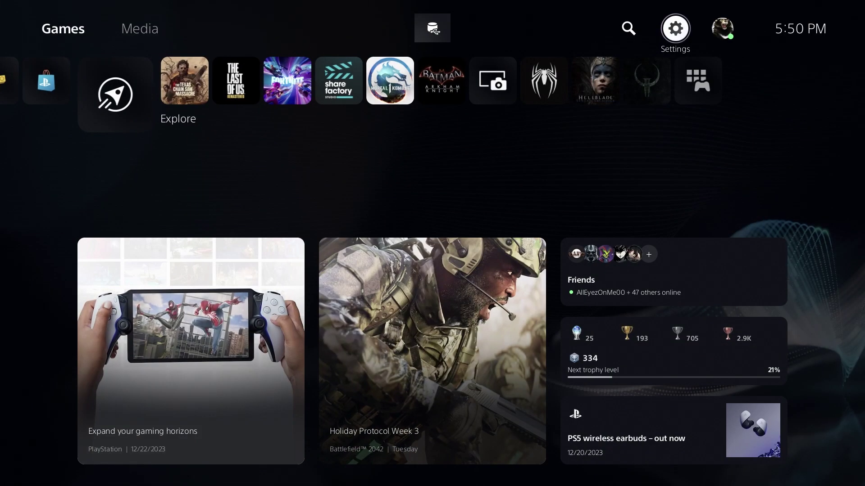
- Open the Game Library from the end of the home screen's row of games
key("Right")
key("Down")
key("Right")
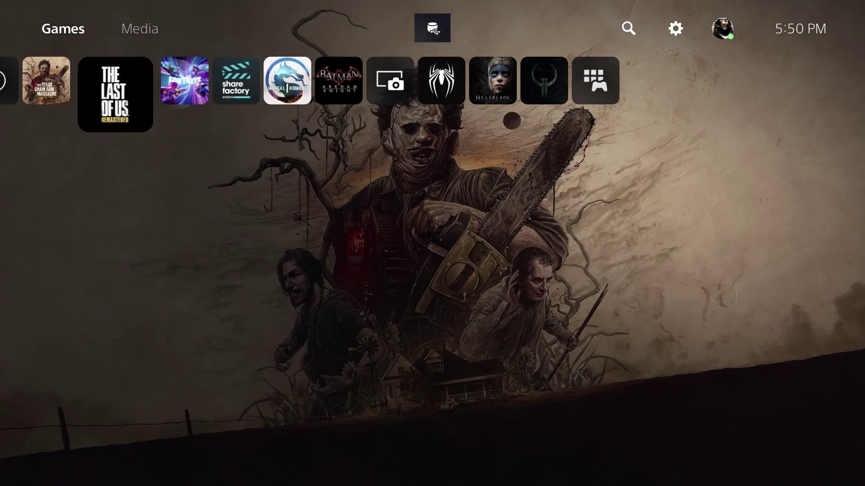
key("Right")
key("Right")
key("Right")
key("Right")
key("Right")
key("Right")
key("Right")
key("Right")
key("Right")
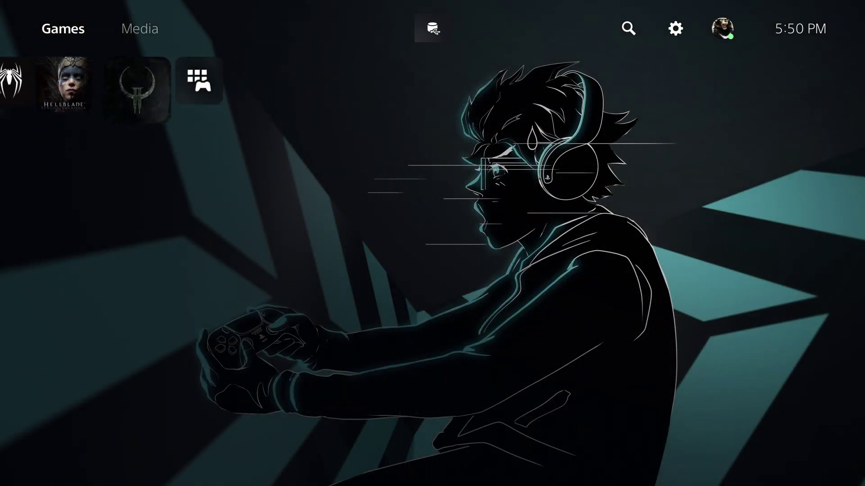
key("Return")
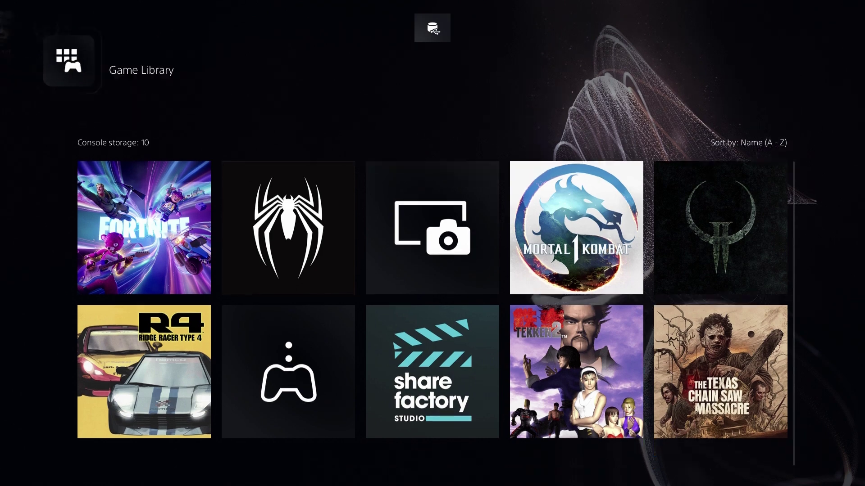
key("Right")
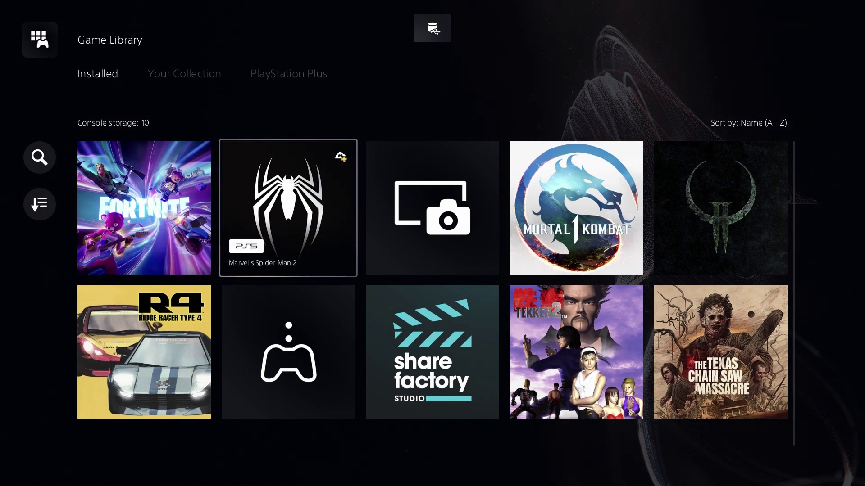
key("Left")
key("Left")
key("Down")
key("Return")
key("Escape")
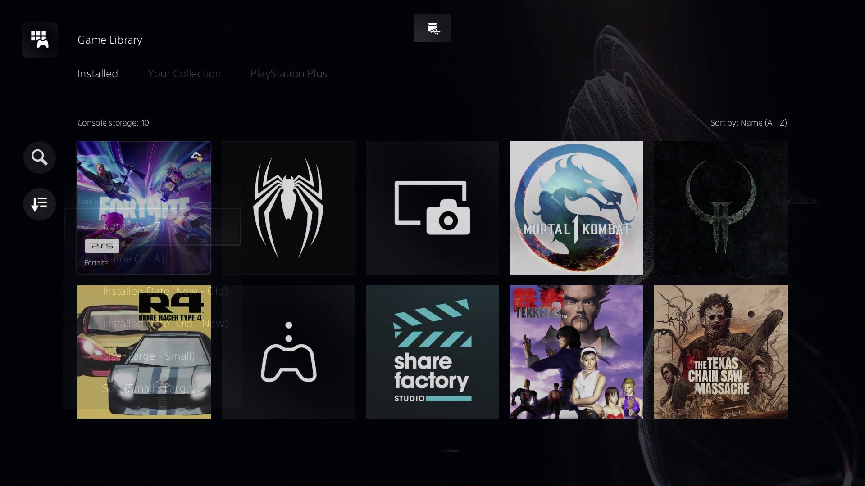
- Open Move Games and Apps for Marvel's Spider-Man 2 from its options in the library
key("Right")
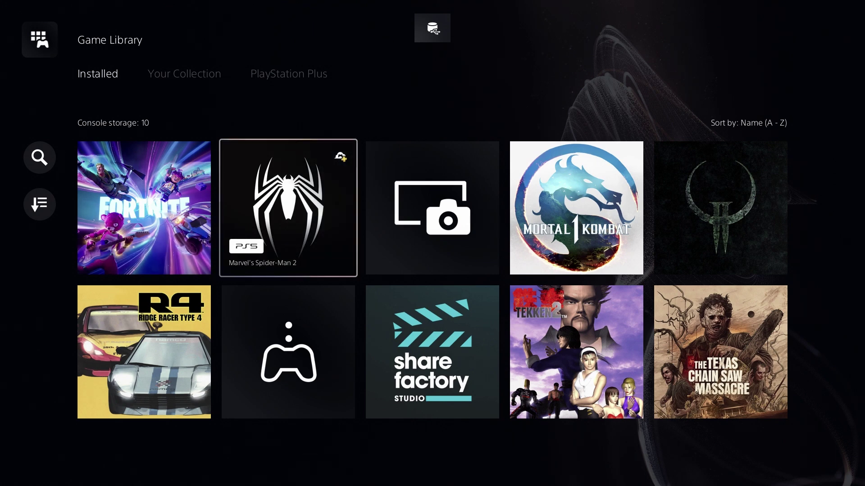
key("Menu")
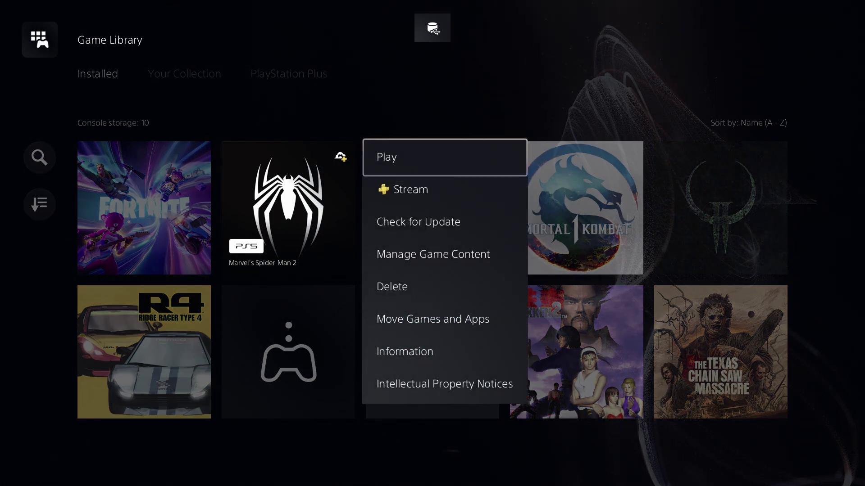
key("Down")
key("Down")
key("Down")
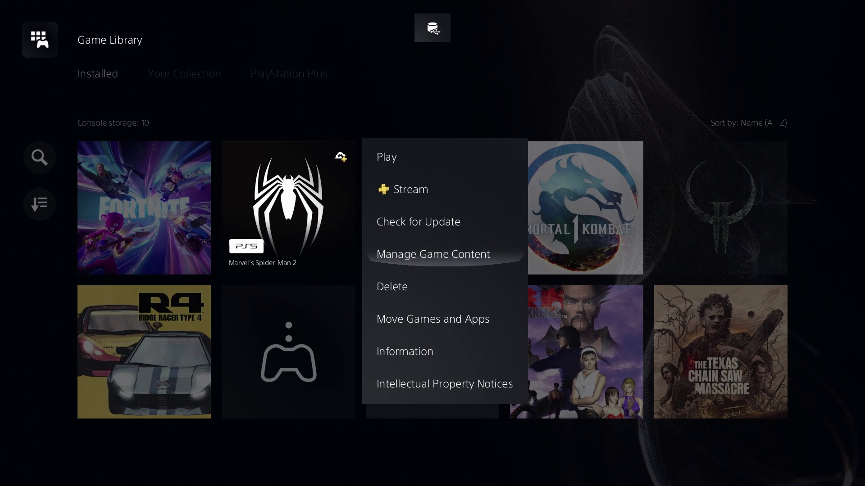
key("Down")
key("Down")
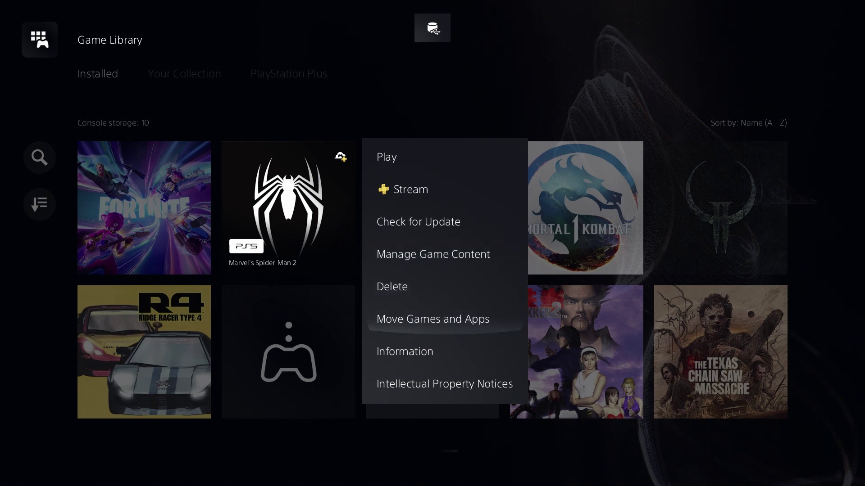
key("Return")
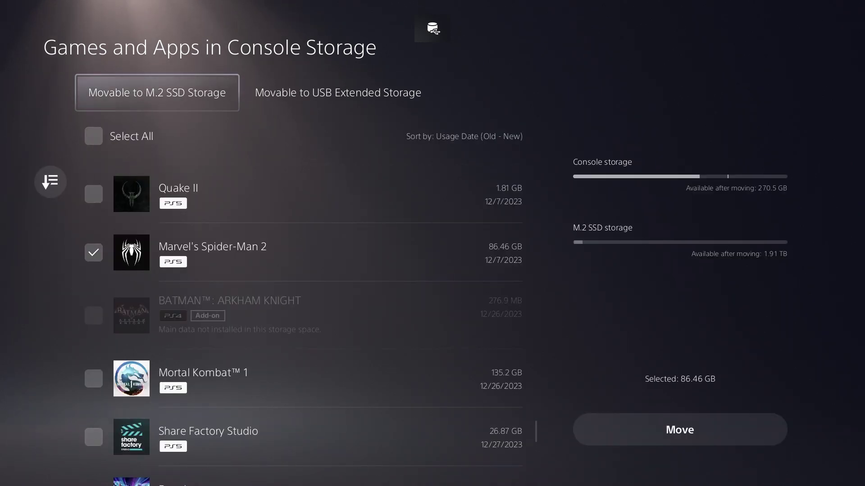
- Add Quake II and Mortal Kombat 1 to the games selected for moving to M.2 SSD storage
key("Up")
key("Up")
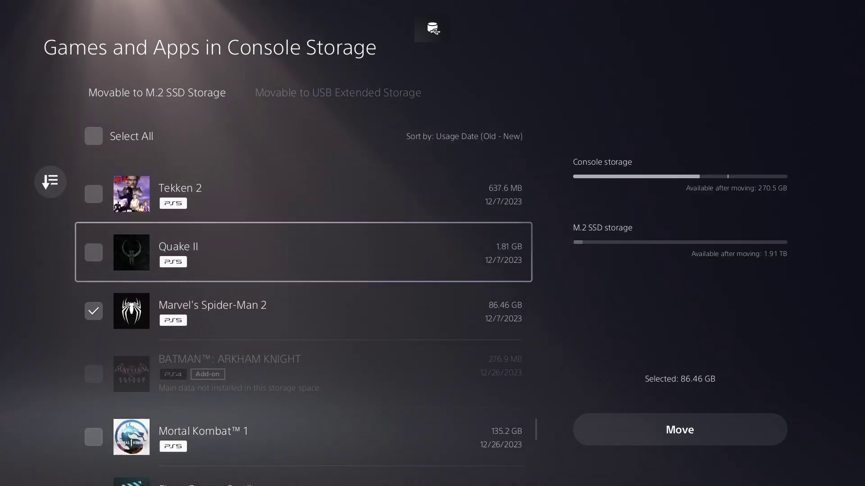
key("Down")
key("Return")
key("Down")
key("Down")
key("Return")
key("Down")
key("Down")
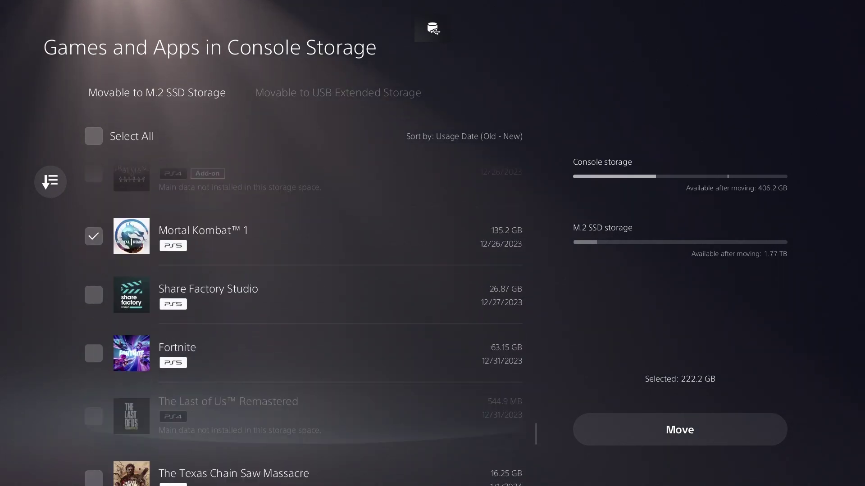
- Add Fortnite and The Texas Chain Saw Massacre to the games selected for moving
key("Return")
key("Down")
key("Down")
key("Return")
key("Down")
key("Down")
key("Down")
- Add Tekken 2 and R4: Ridge Racer Type 4 to the games selected for moving
key("Up")
key("Up")
key("Up")
key("Up")
key("Up")
key("Up")
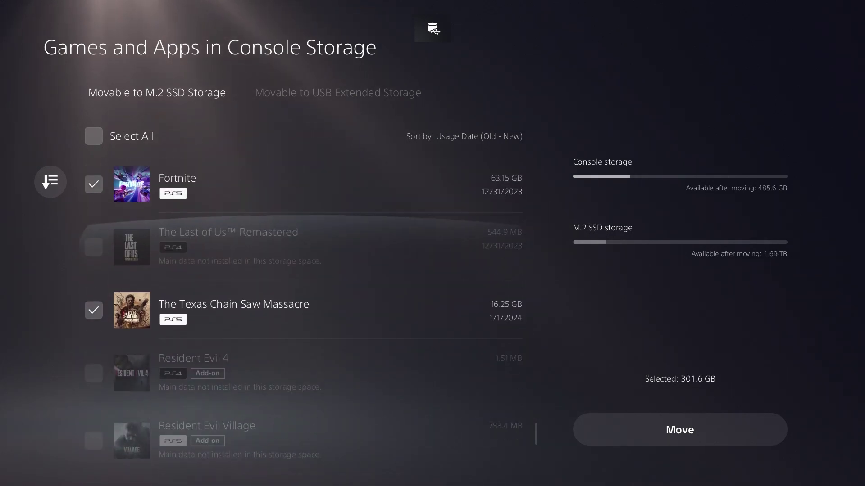
key("Up")
key("Up")
key("Up")
key("Up")
key("Up")
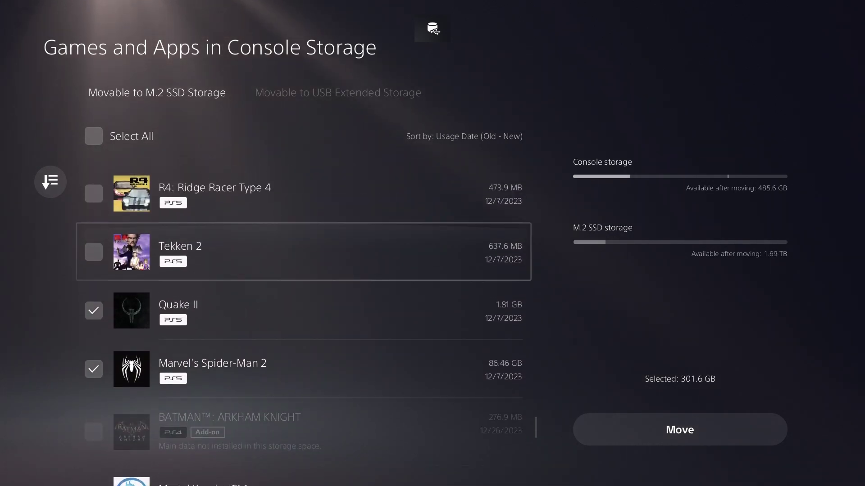
key("Return")
key("Up")
key("Return")
- Sort the list of movable games by Size (Large - Small)
key("Left")
key("Right")
key("Up")
key("Up")
- Add Share Factory Studio to the items selected for moving to M.2 SSD storage
key("Down")
key("Down")
key("Down")
key("Down")
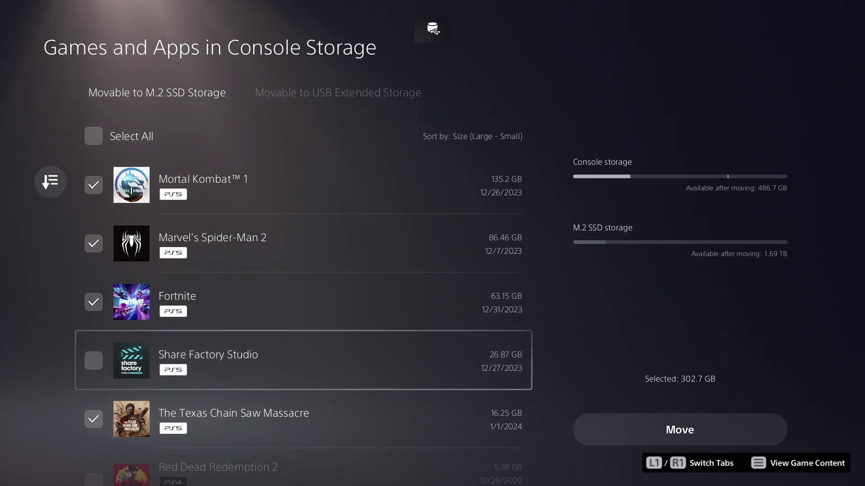
key("Return")
- Look through the size-sorted list to check which games are selected for moving
key("Down")
key("Down")
key("Down")
key("Down")
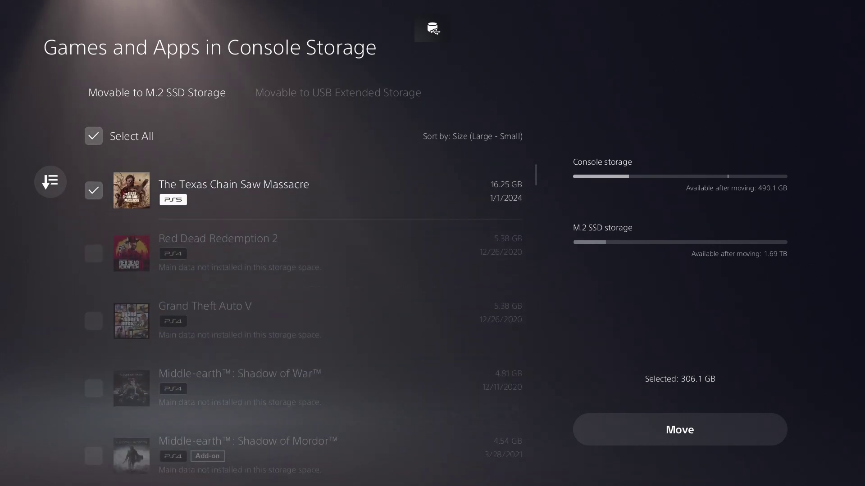
key("Down")
key("Down")
key("Down")
key("Down")
key("Down")
key("Down")
key("Down")
key("Down")
key("Down")
key("Down")
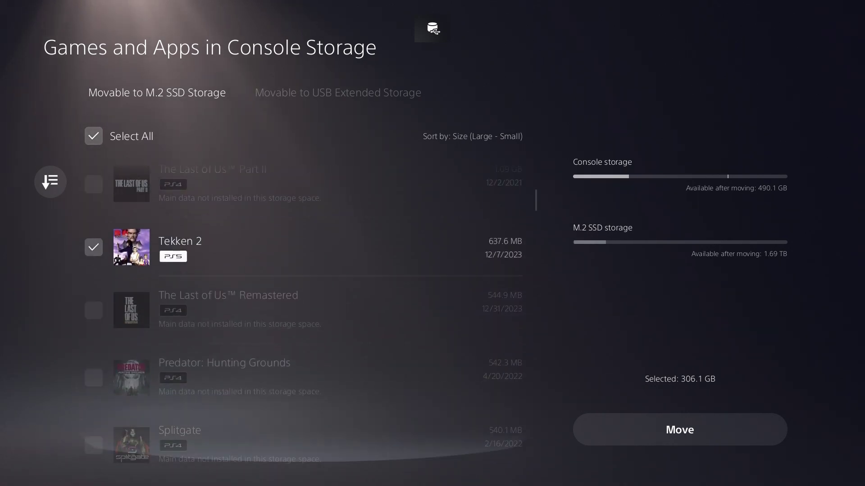
- Check the remaining entries below Tekken 2 in the size-sorted list for further games that can be moved
key("Down")
key("Down")
key("Down")
key("Down")
key("Down")
key("Down")
key("Down")
key("Down")
key("Down")
key("Down")
key("Down")
key("Down")
key("Down")
key("Down")
key("Down")
key("Down")
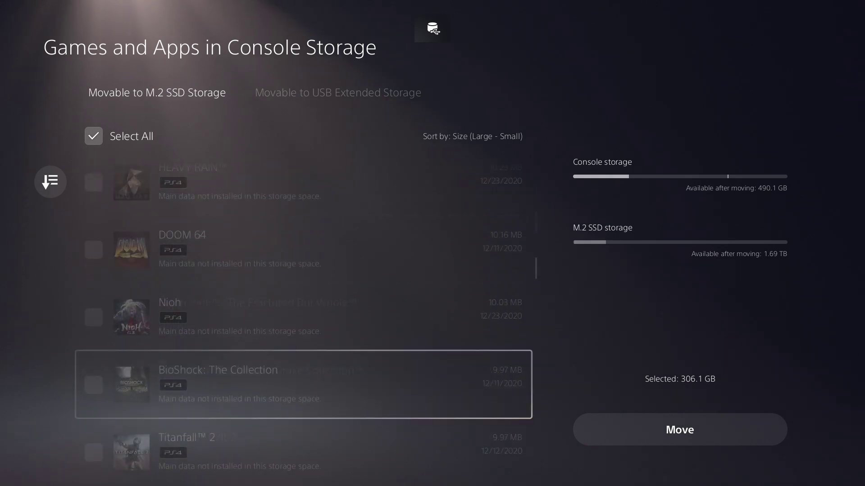
- Move the selected console storage games and apps to M.2 SSD storage and confirm the move
key("Right")
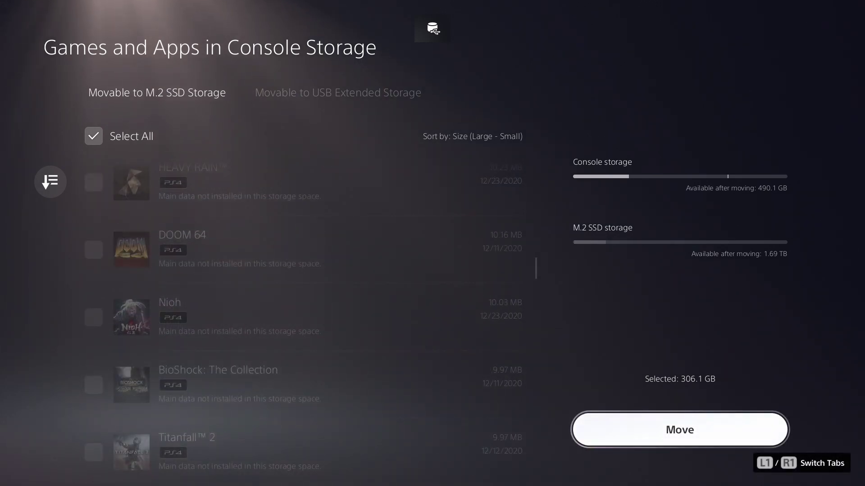
key("Return")
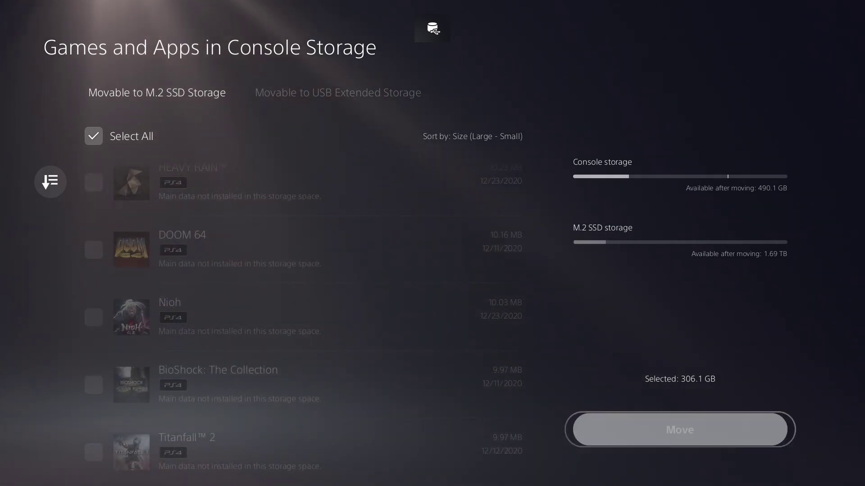
key("Right")
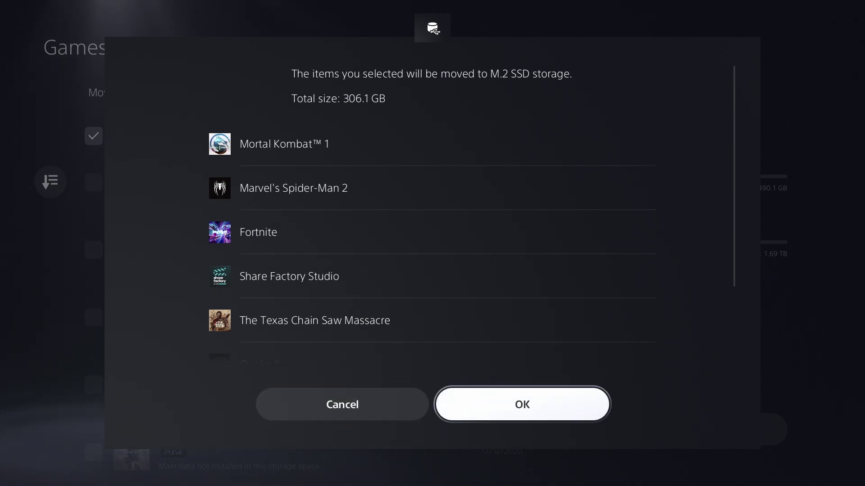
key("Return")
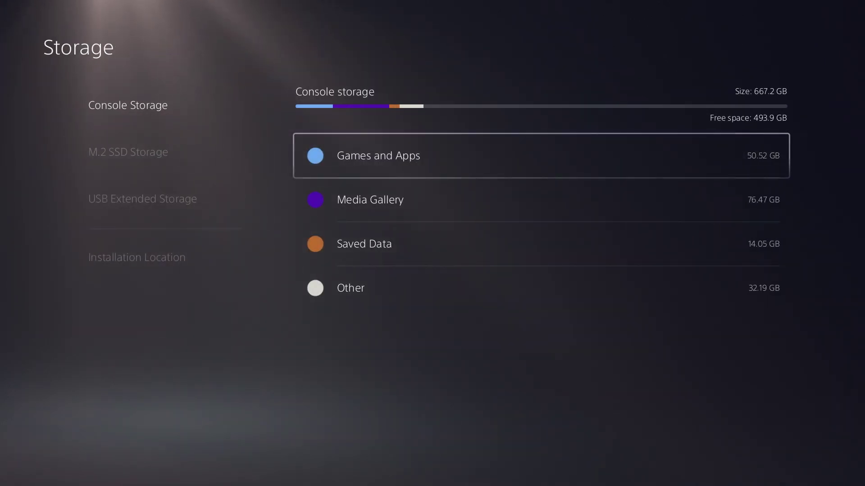
- Open the list of games and apps in USB Extended Storage
key("Left")
key("Down")
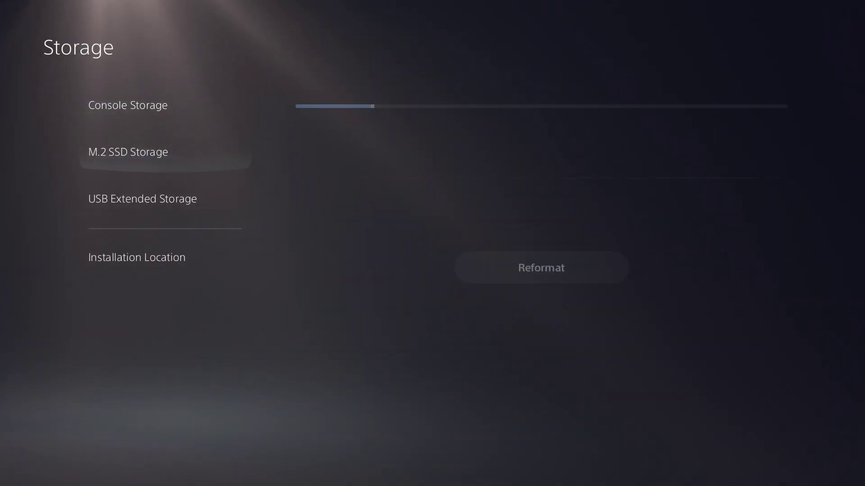
key("Down")
key("Right")
key("Return")
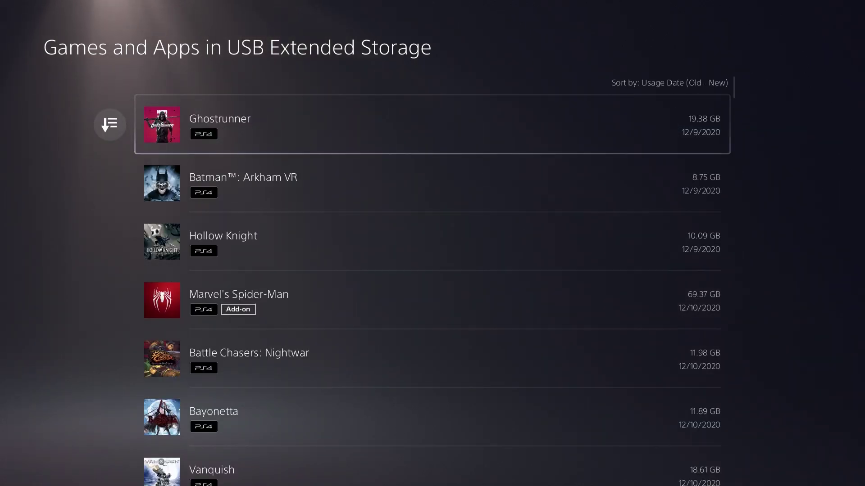
- Sort the USB extended storage games by Size (Large - Small)
key("Left")
key("Return")
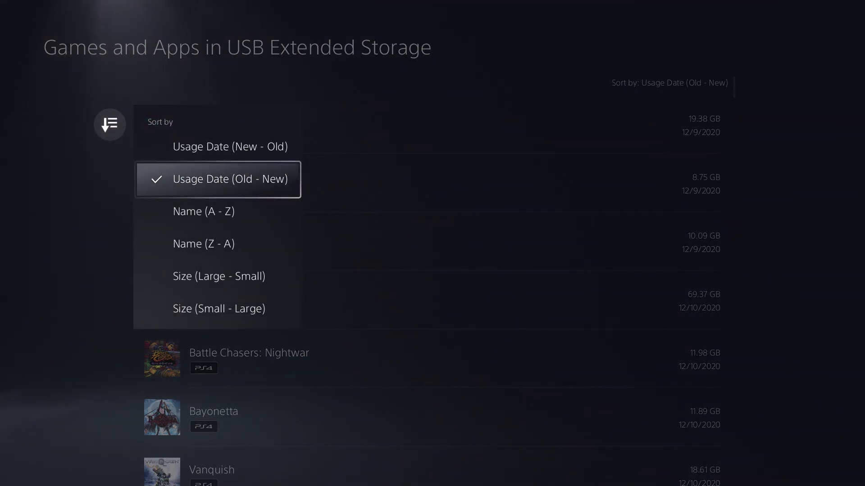
key("Down")
key("Down")
key("Down")
key("Return")
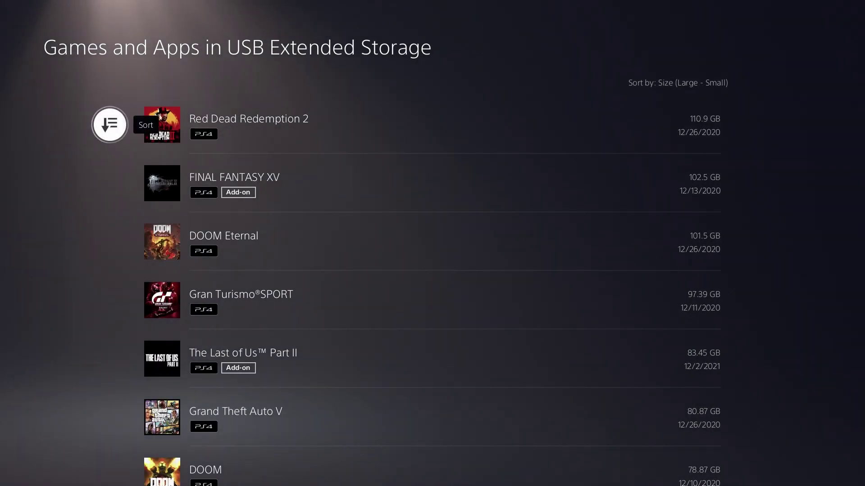
- Start selecting items to move from USB extended storage, beginning with Resident Evil 4
key("Right")
key("Down")
key("Down")
key("Down")
key("Down")
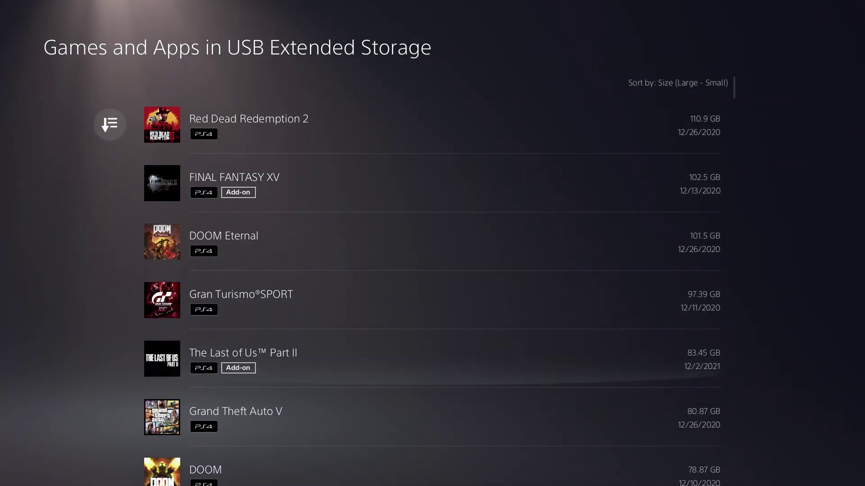
key("Down")
key("Down")
key("Down")
key("Down")
key("Down")
key("Down")
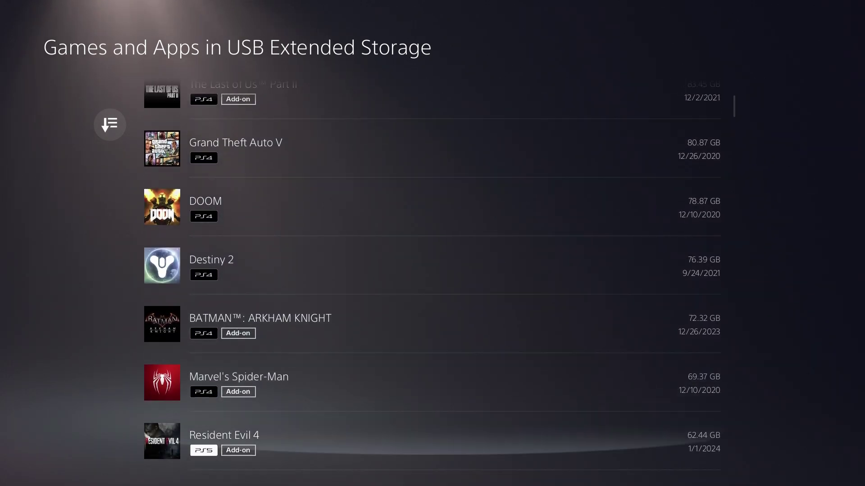
key("Down")
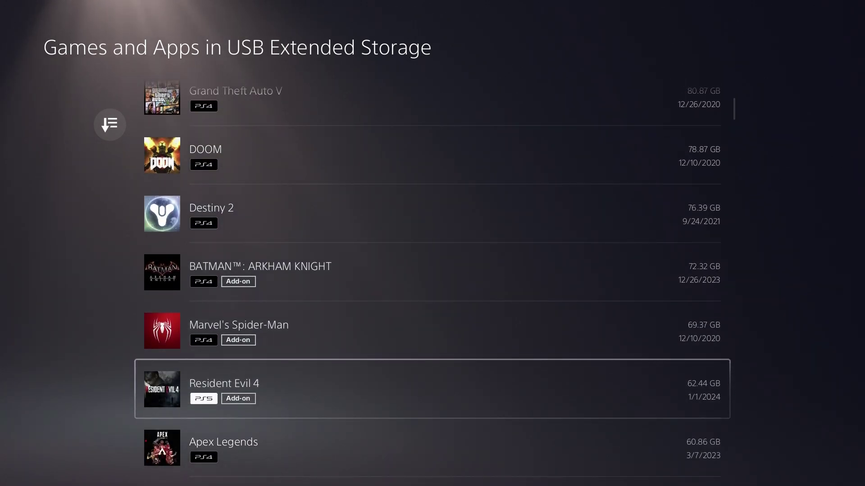
key("Menu")
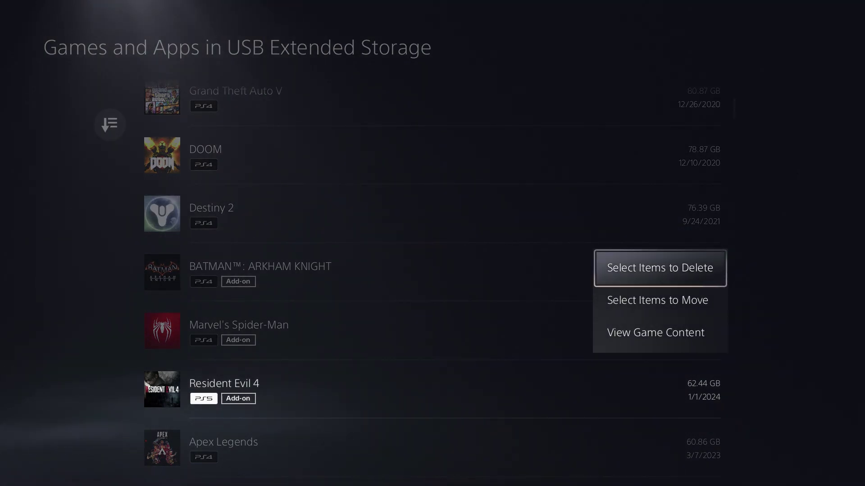
key("Down")
key("Return")
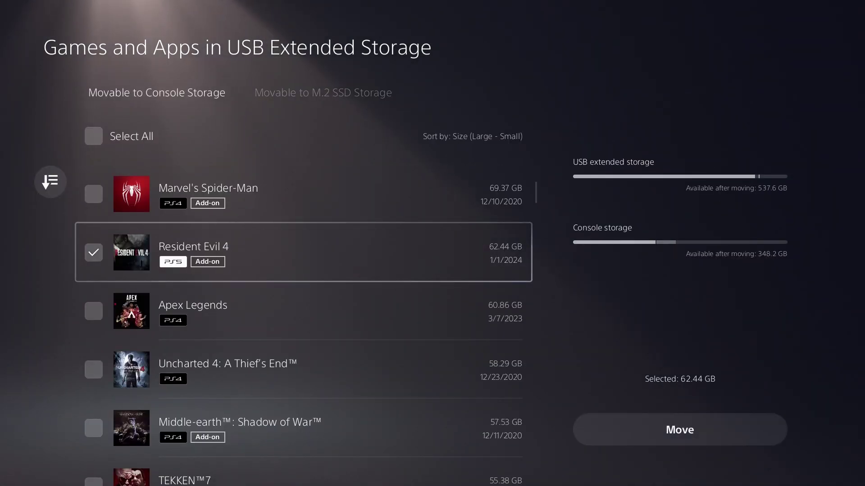
- Look over the sort options and the list of USB games movable to console storage
key("Down")
key("Down")
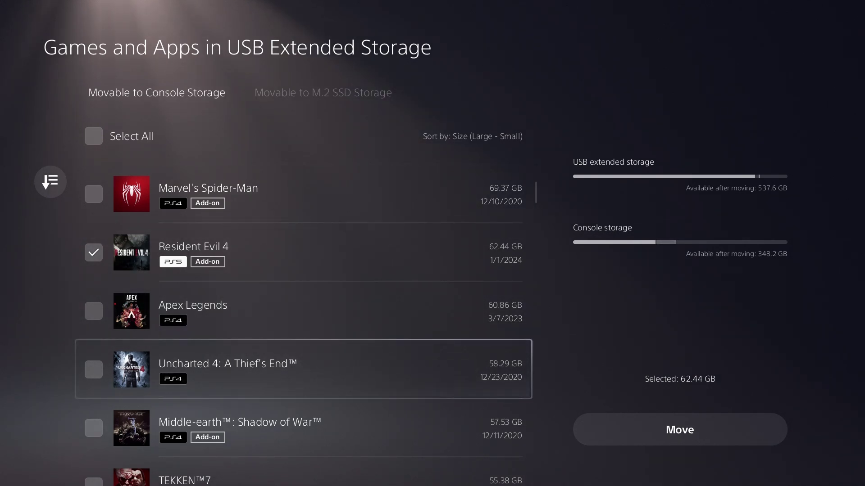
key("Left")
key("Return")
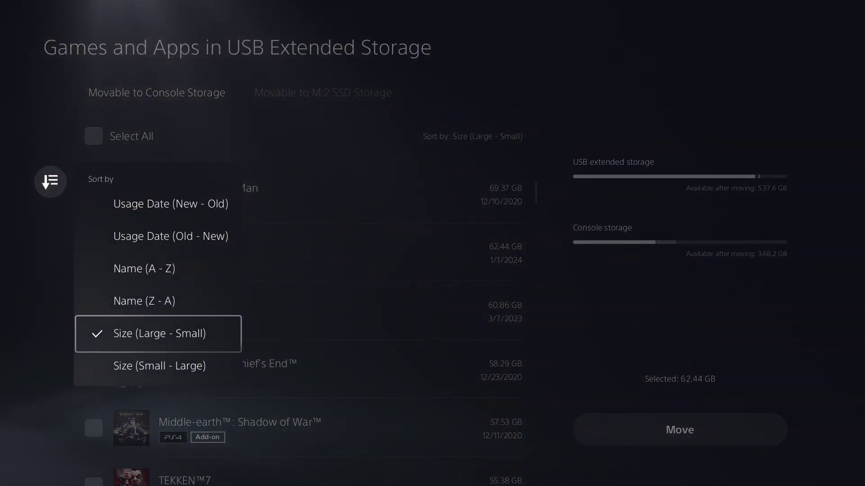
key("Escape")
key("Right")
key("Up")
key("Down")
key("Down")
key("Down")
key("Down")
key("Down")
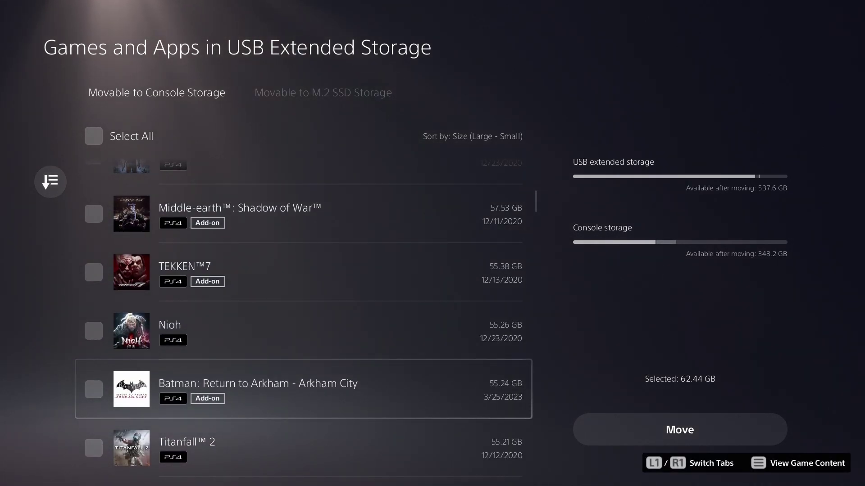
- Make M.2 SSD storage the move destination for the USB extended storage games instead of console storage
key("ctrl+Tab")
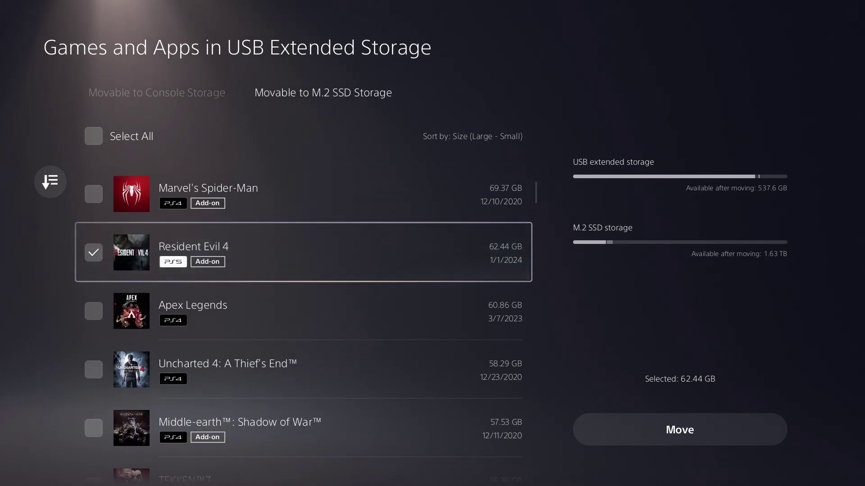
key("ctrl+shift+Tab")
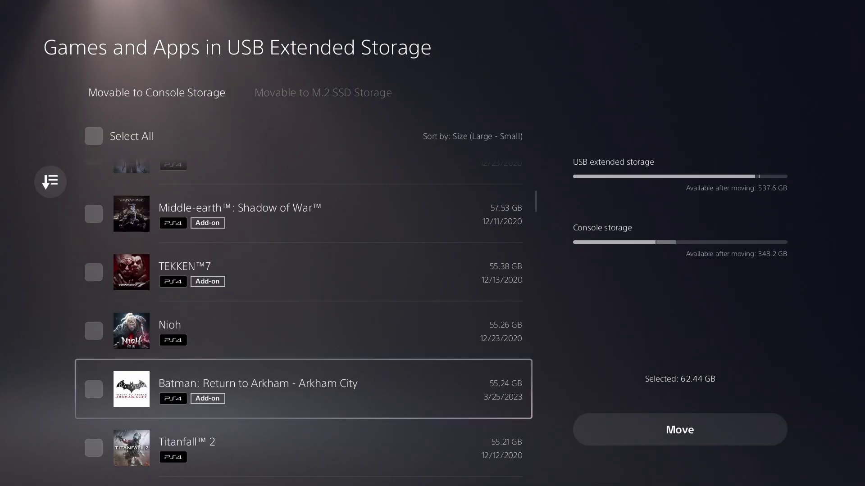
key("ctrl+Tab")
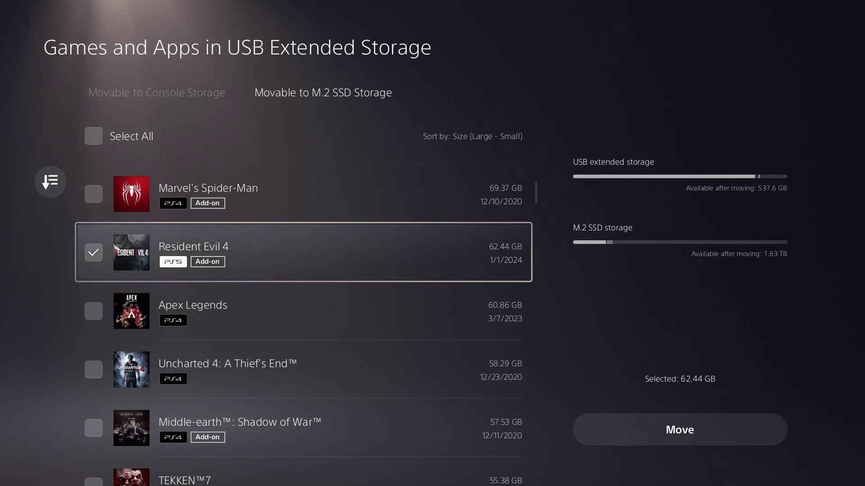
key("Right")
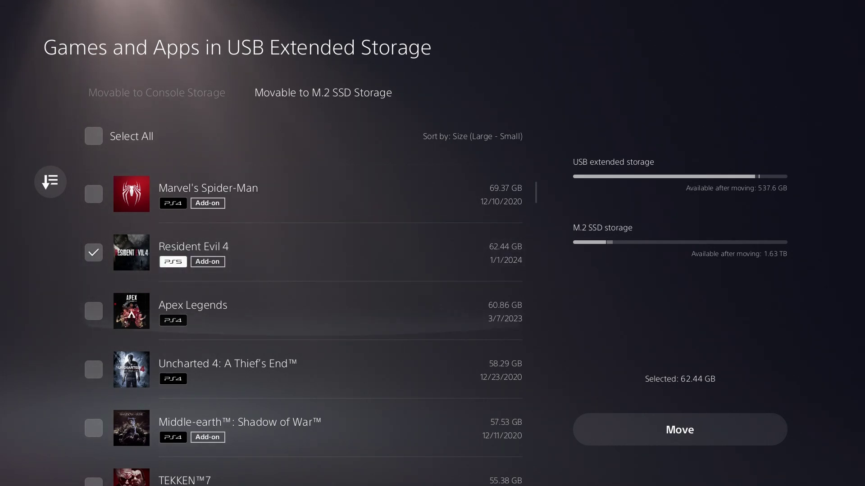
- Add The Callisto Protocol to the games selected for moving to M.2 SSD storage
key("Down")
key("Down")
key("Down")
key("Down")
key("Down")
key("Down")
key("Down")
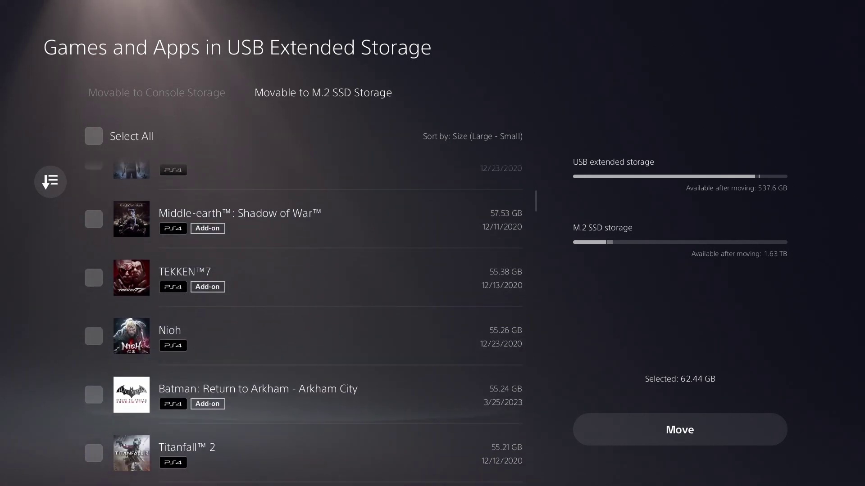
key("Down")
key("Down")
key("Down")
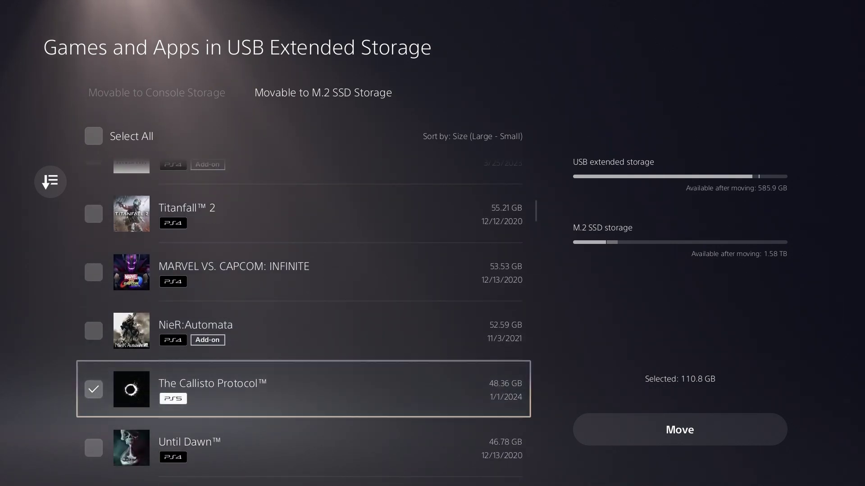
- Add The Quarry and Robocop: Rogue City to the games selected for moving to M.2 SSD storage
key("Down")
key("Down")
key("Return")
key("Down")
key("Down")
key("Down")
key("Down")
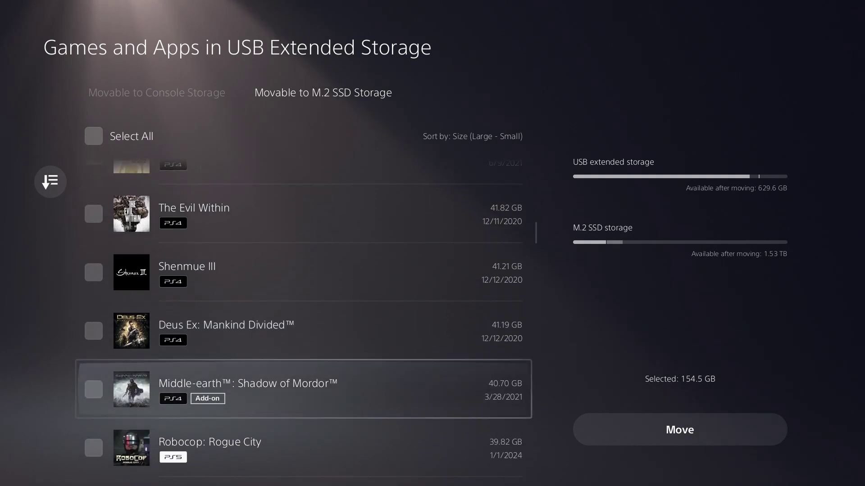
key("Return")
key("Down")
key("Down")
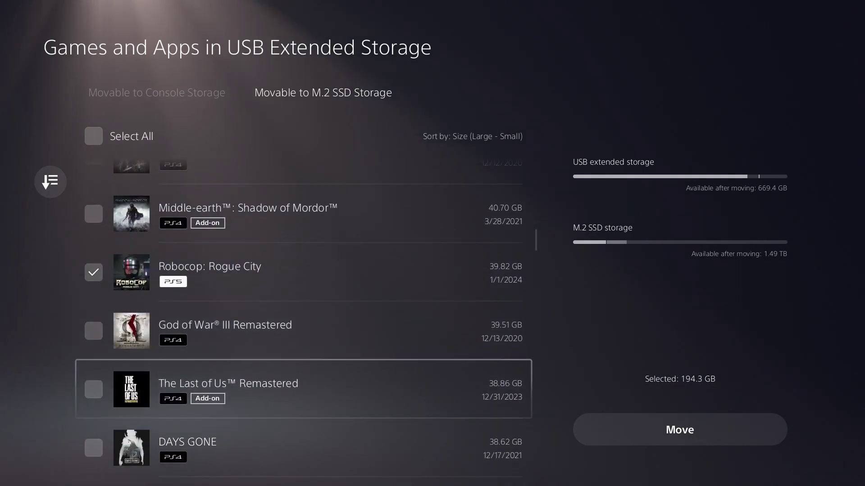
- Add Alan Wake Remastered to the games selected for moving to M.2 SSD storage
key("Down")
key("Down")
key("Down")
key("Down")
key("Down")
key("Down")
key("Down")
key("Down")
key("Down")
key("Down")
key("Down")
key("Down")
key("Down")
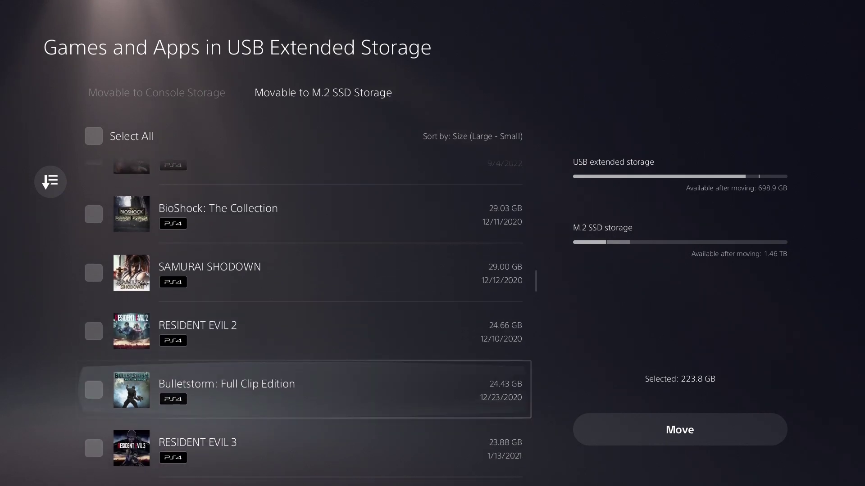
- Add the smaller "The Legend of" title to the move selection and check the list through to its end
key("Down")
key("Down")
key("Down")
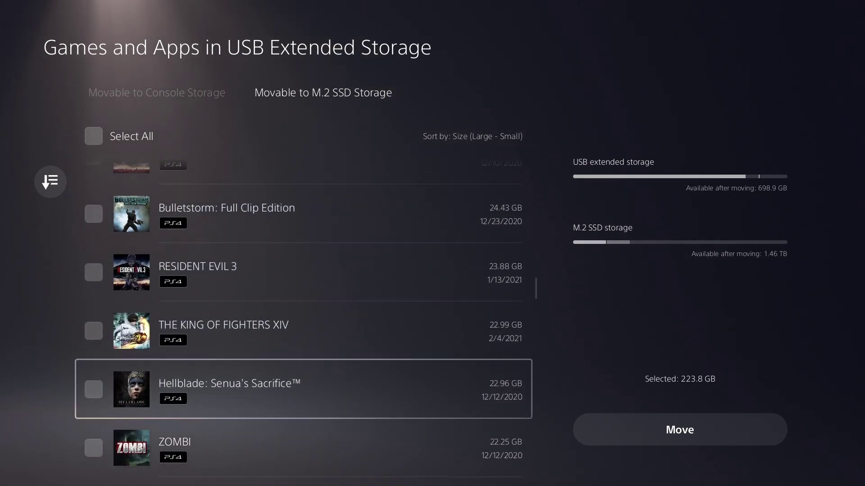
key("Down")
key("Down")
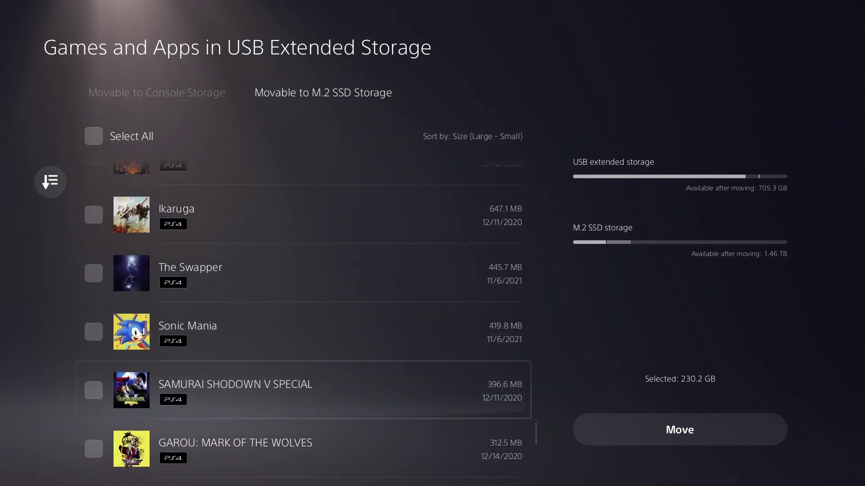
key("Down")
key("Down")
key("Down")
key("Down")
key("Down")
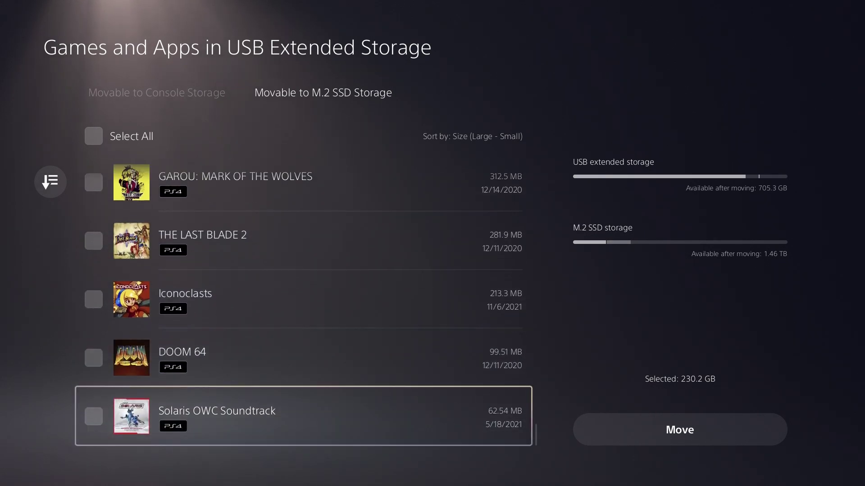
- Move the selected USB extended storage games to M.2 SSD storage and confirm the move
key("Right")
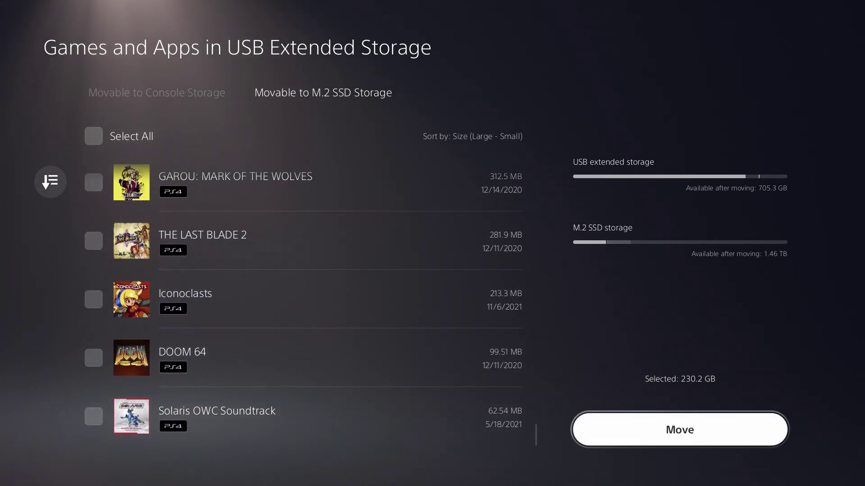
key("Return")
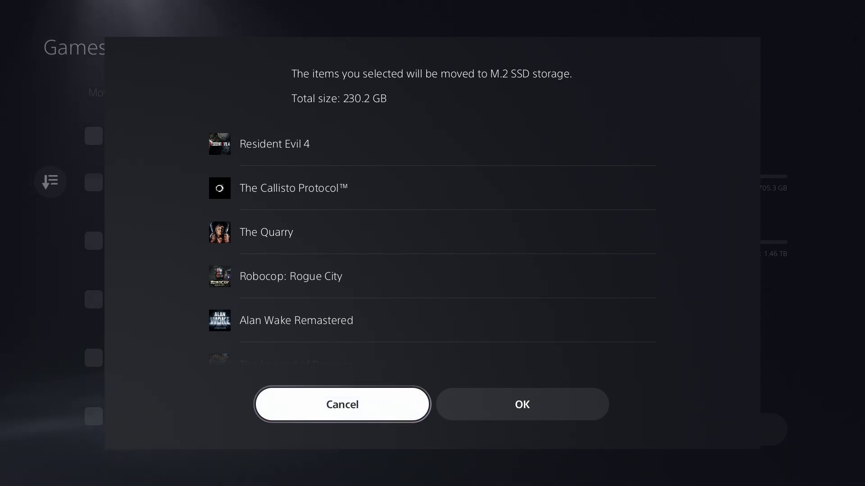
key("Right")
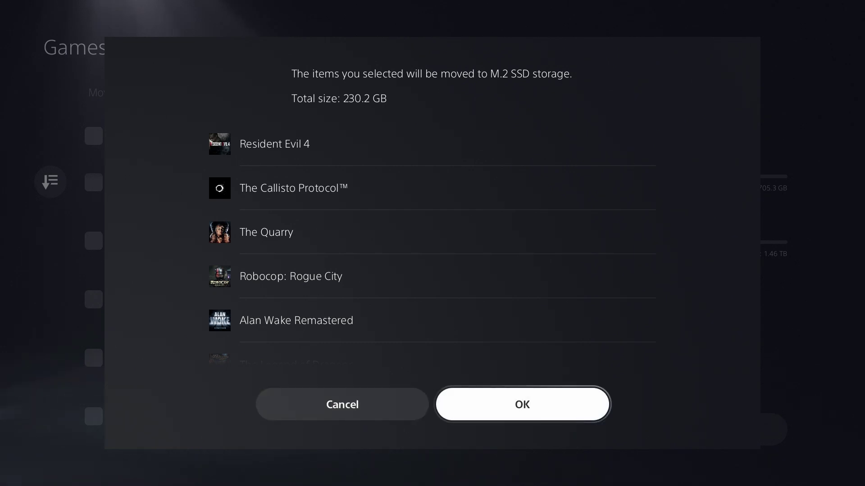
key("Return")
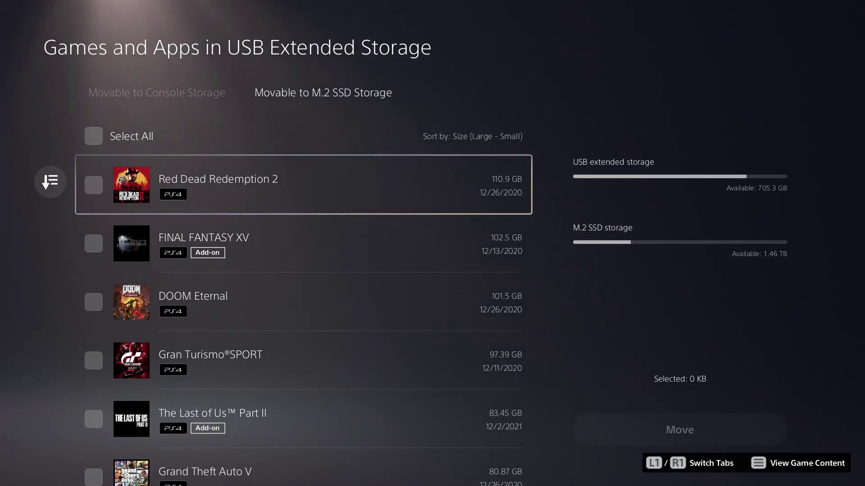
- View the games movable to console storage and return to the main USB extended storage games list
key("Up")
key("Left")
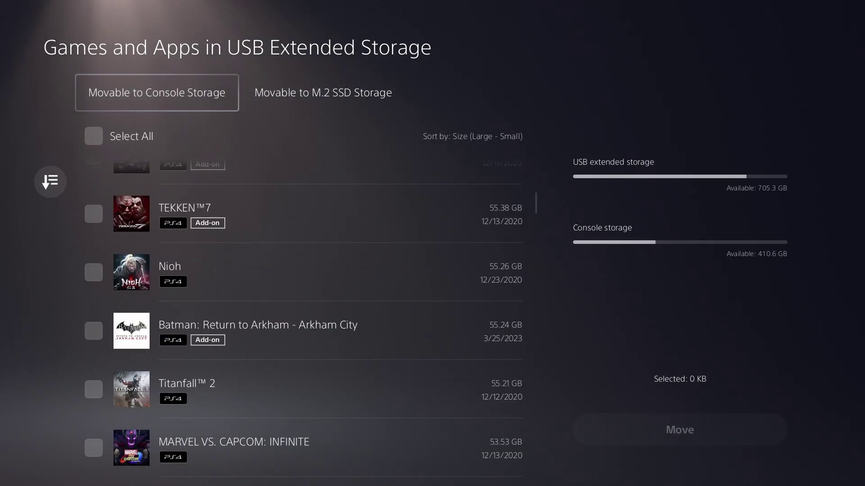
key("Down")
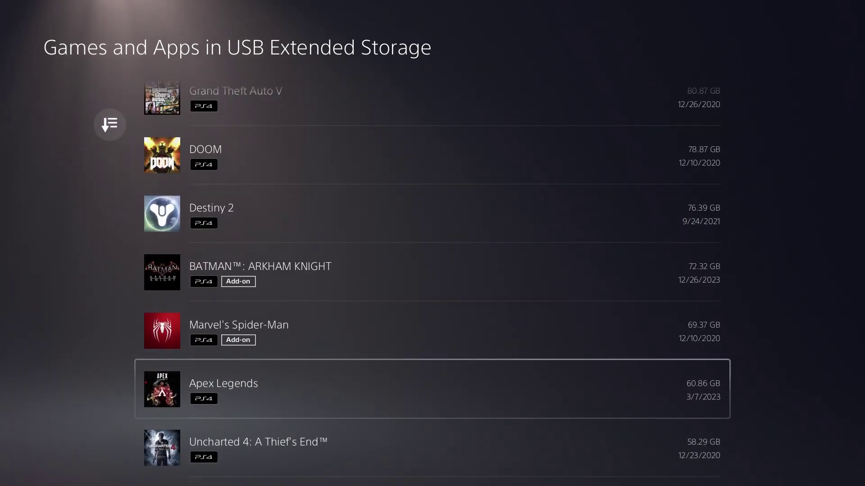
- Open the list of games and apps in M.2 SSD storage and sort it by Name (A - Z)
key("Escape")
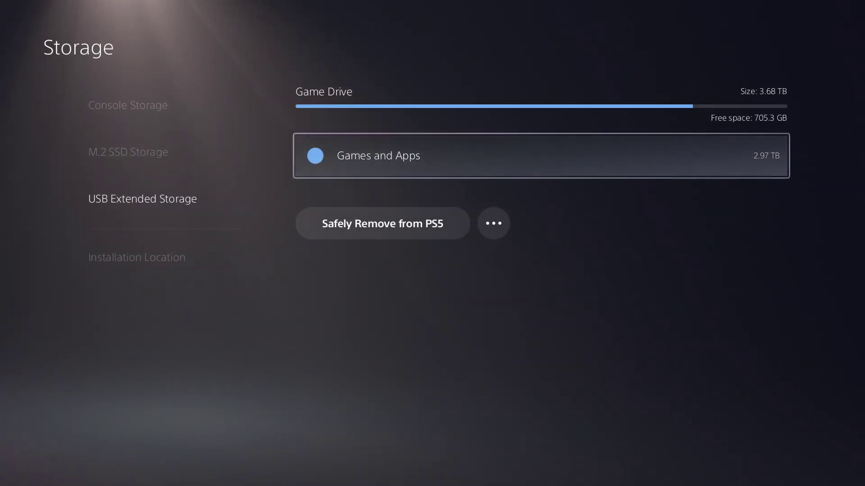
key("Left")
key("Up")
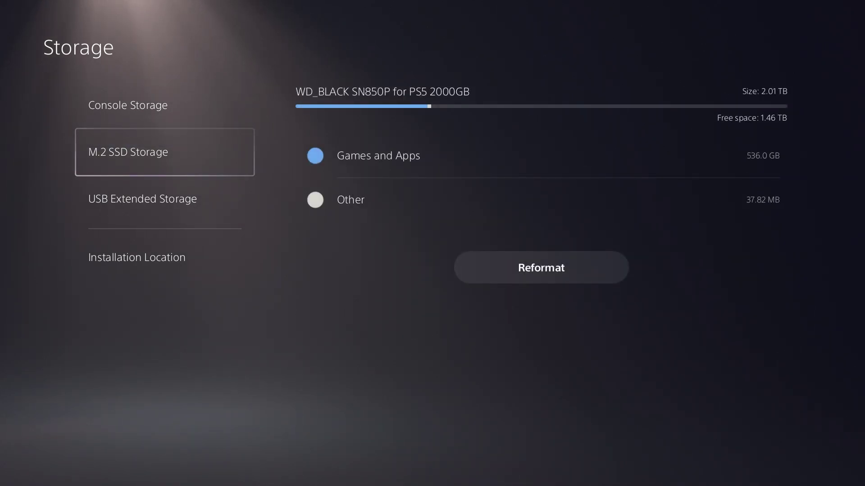
key("Right")
key("Return")
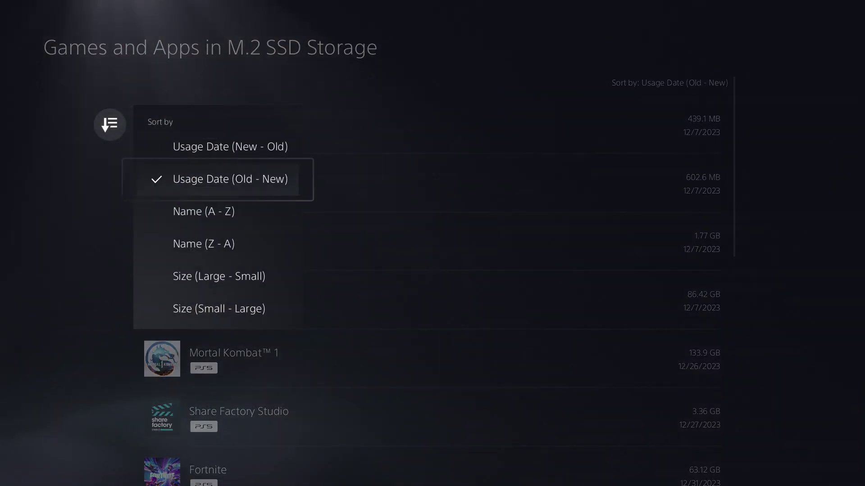
key("Down")
key("Return")
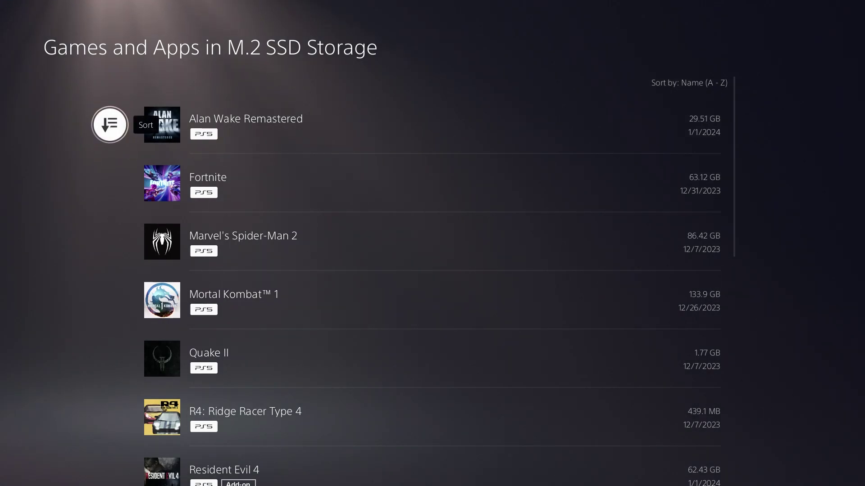
- Look through the sorted M.2 SSD storage list to check which games and apps are installed there
key("Right")
key("Down")
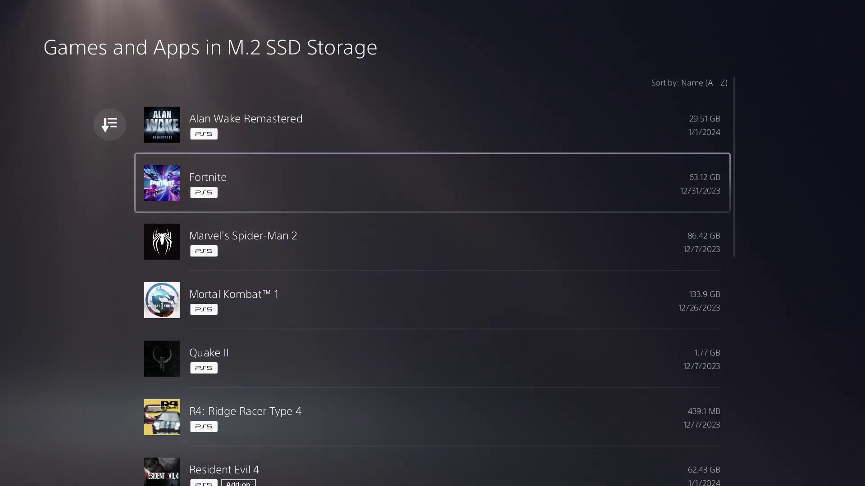
key("Down")
key("Down")
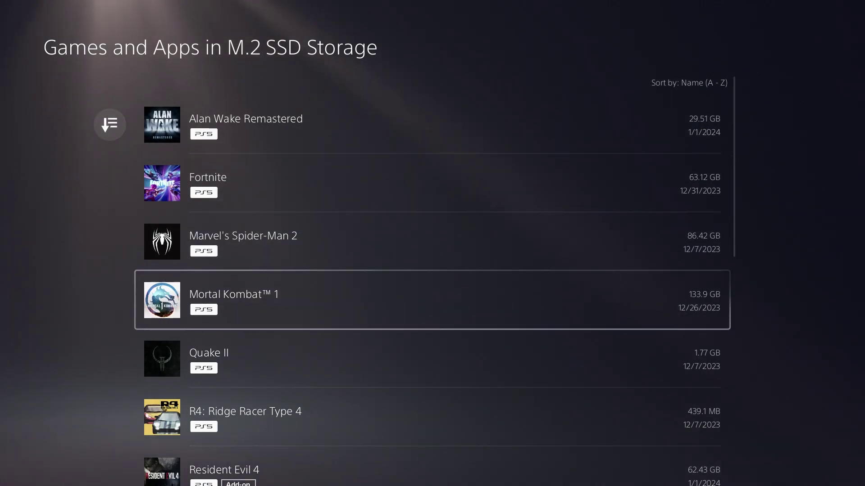
key("Down")
key("Down")
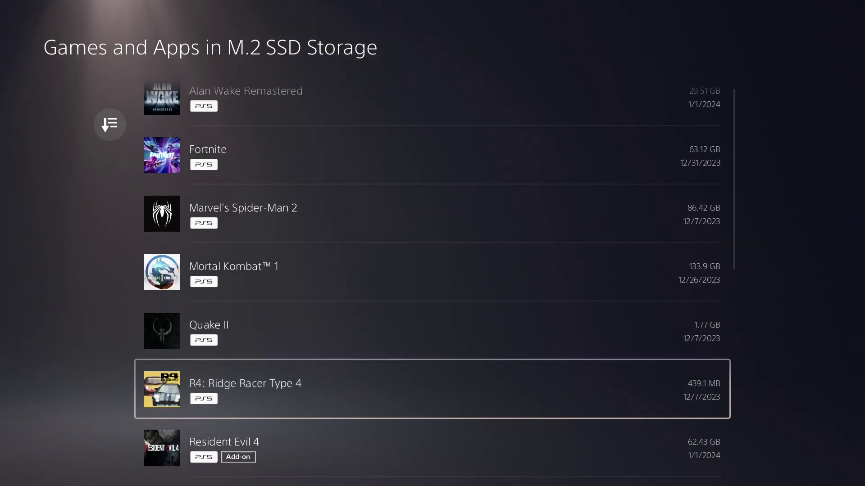
key("Down")
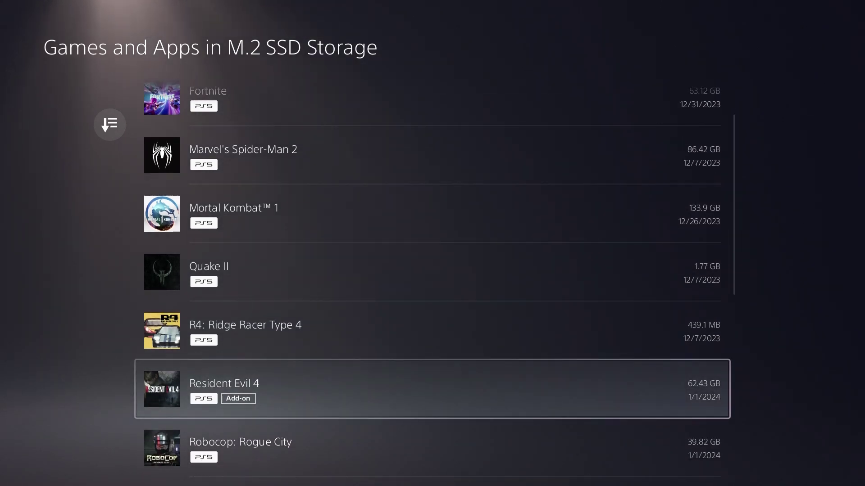
key("Down")
key("Down")
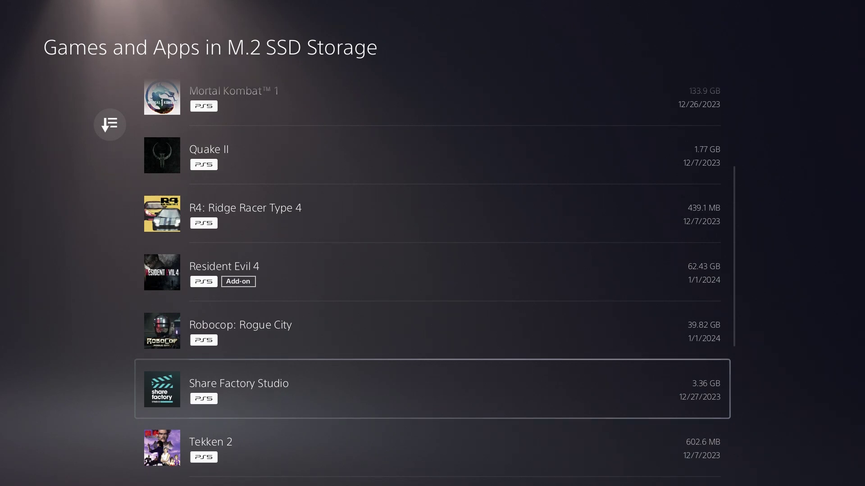
key("Down")
key("Down")
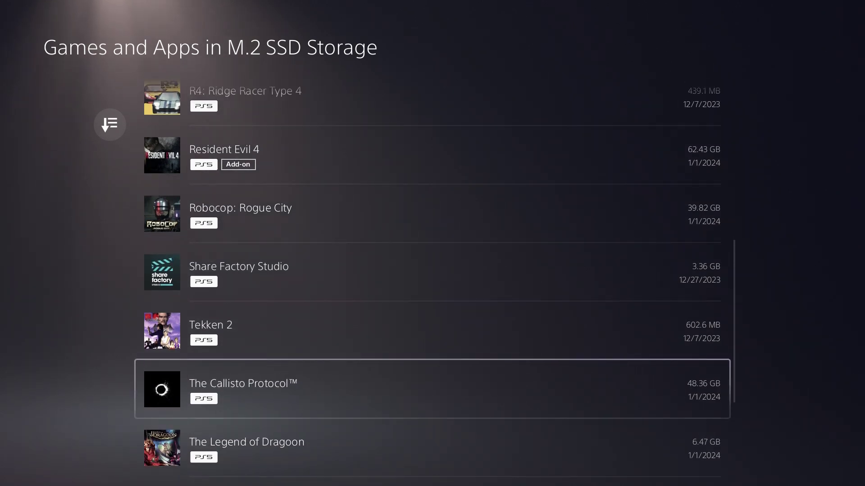
key("Down")
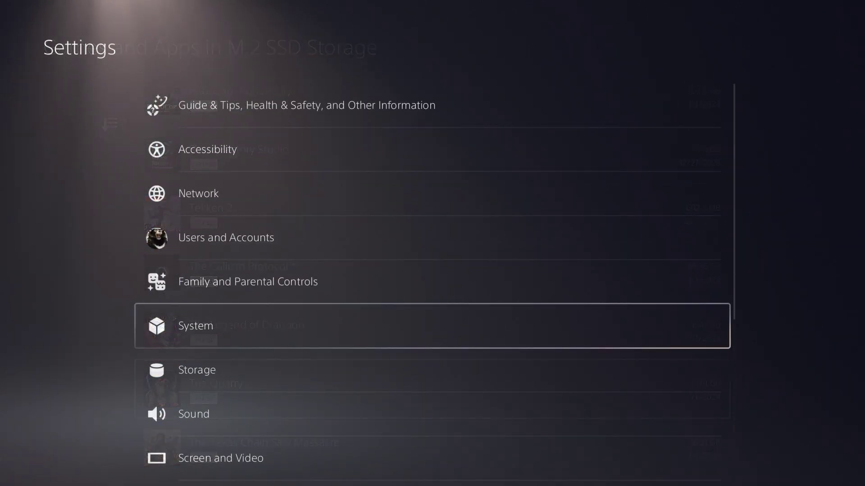
- In the storage settings, set the default installation location for PS5 games and apps to M.2 SSD Storage
key("Down")
key("Return")
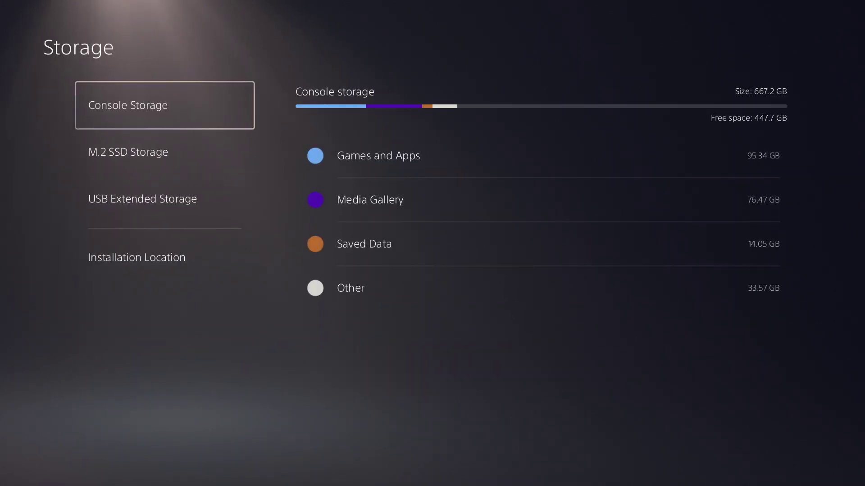
key("Down")
key("Down")
key("Down")
key("Right")
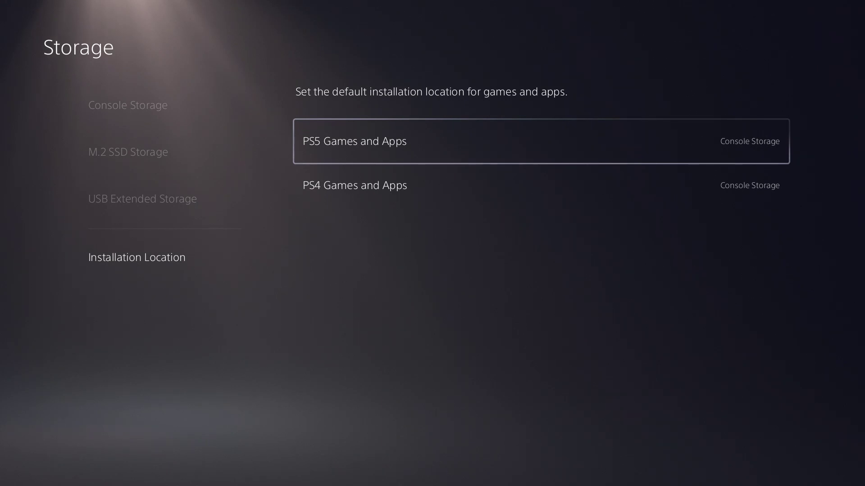
key("Return")
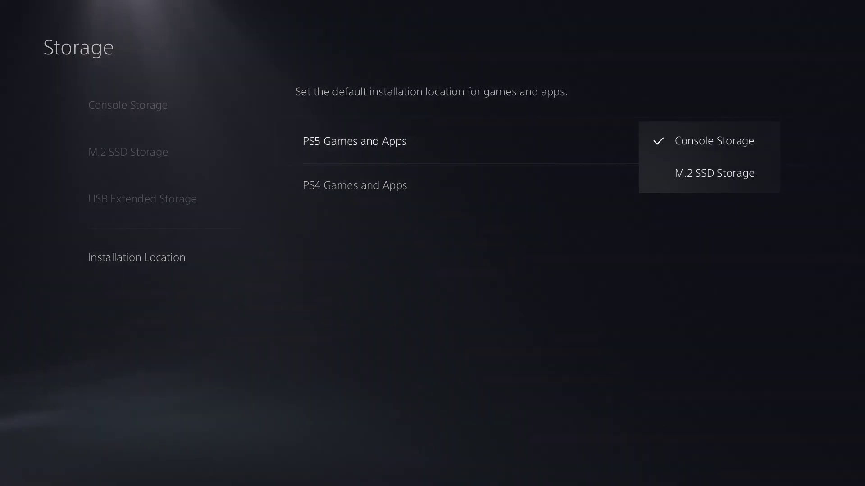
key("Down")
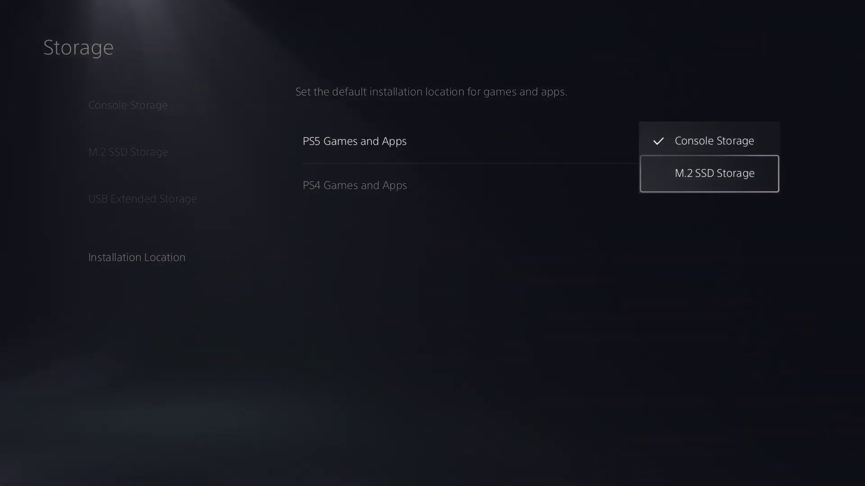
key("Return")
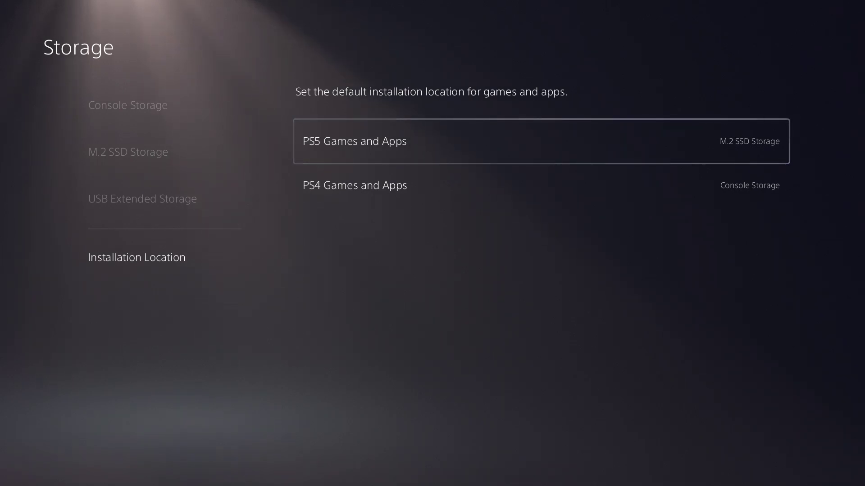
- Set the default installation location for PS4 games and apps to M.2 SSD Storage and return to the home screen
key("Down")
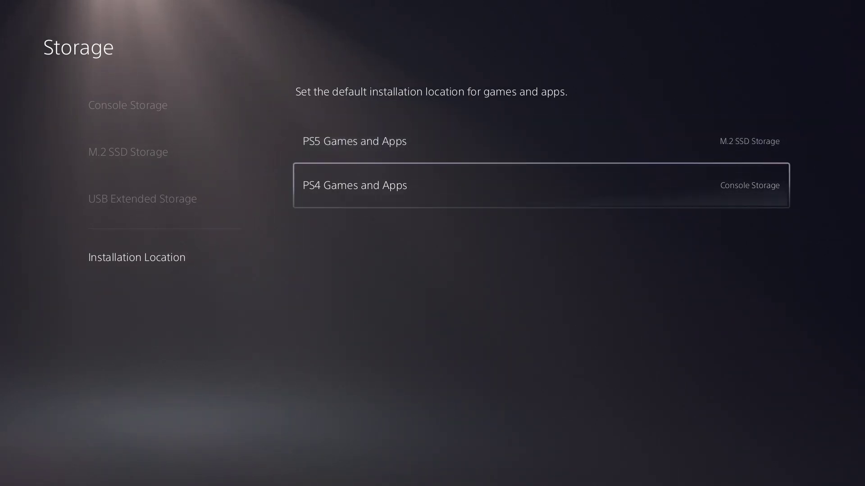
key("Return")
key("Down")
key("Down")
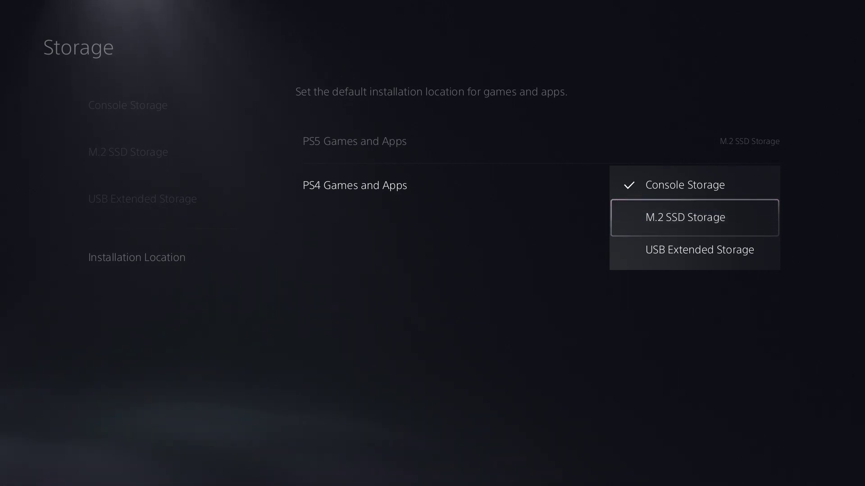
key("Return")
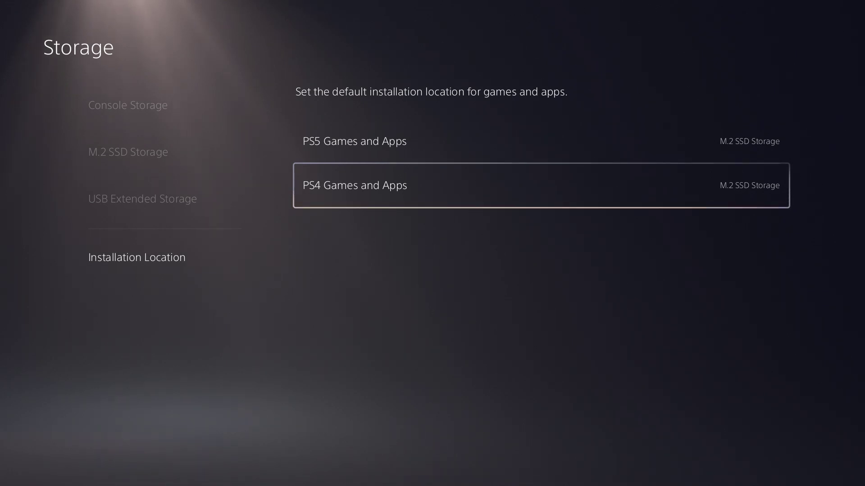
key("Escape")
key("Escape")
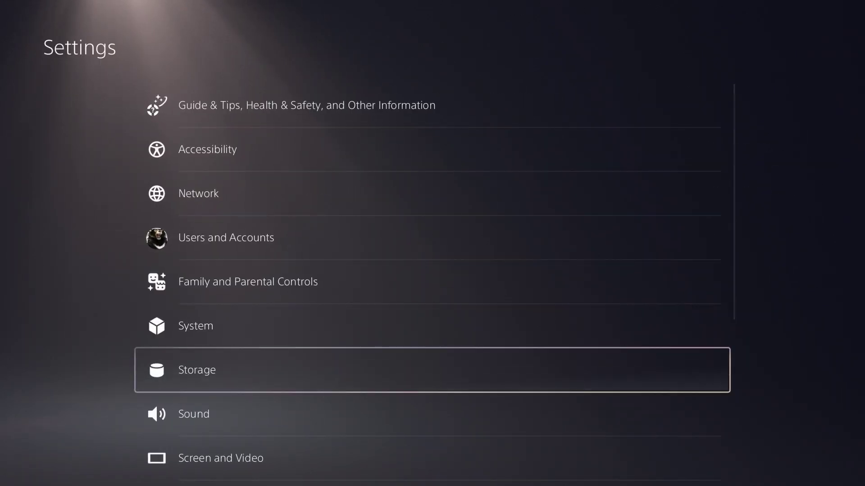
key("Escape")
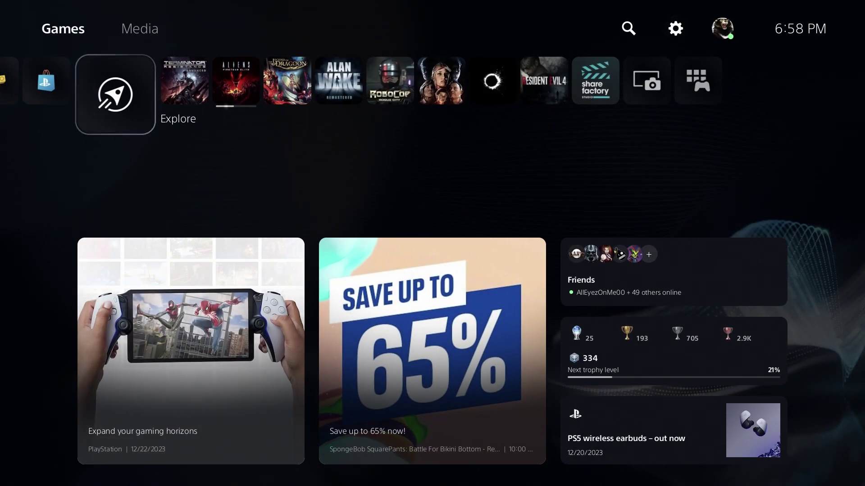